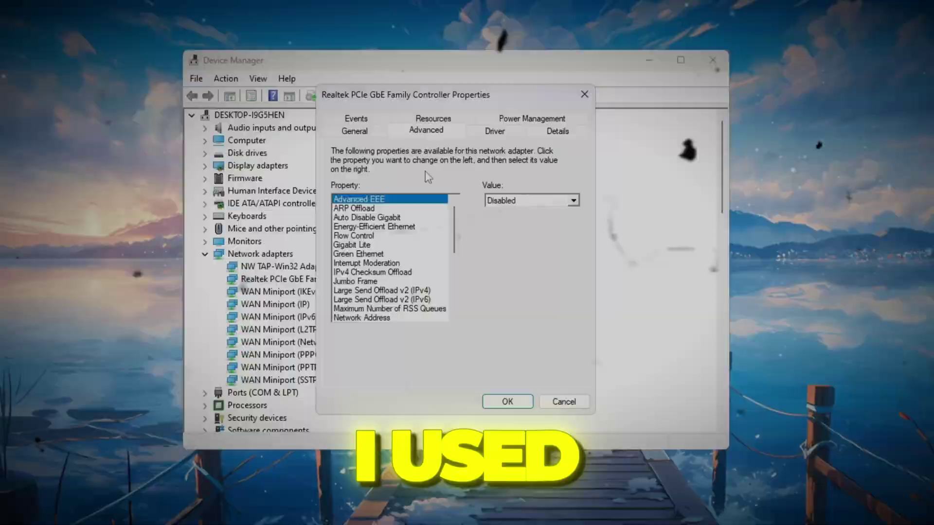
# - Scroll through the GearUP Booster games grid to see every supported title beyond Fortnite and Valorant
pyautogui.scroll(-5, 384, 316)
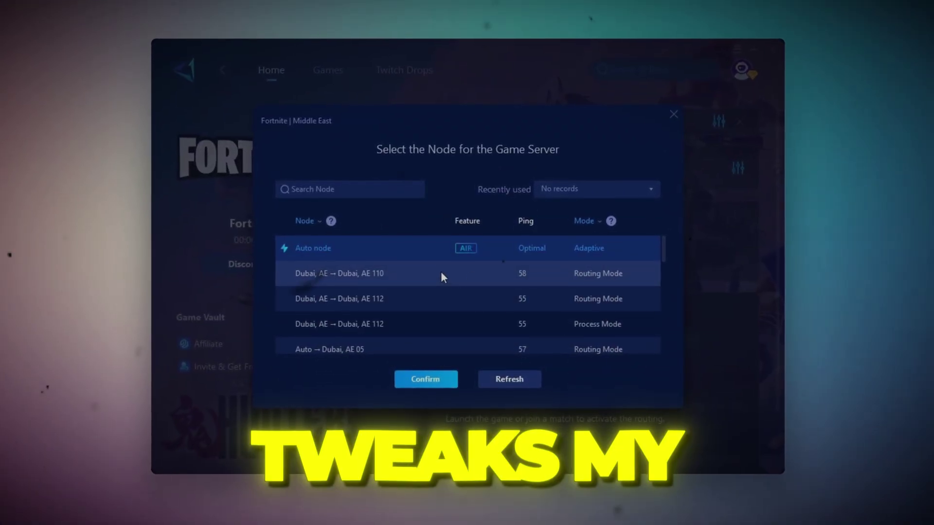
pyautogui.scroll(-1, 441, 271)
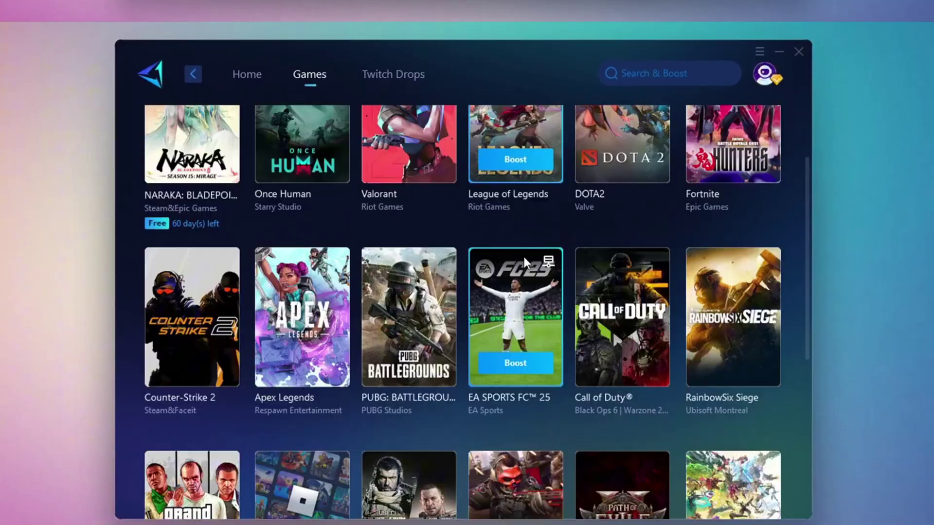
pyautogui.scroll(-6, 438, 326)
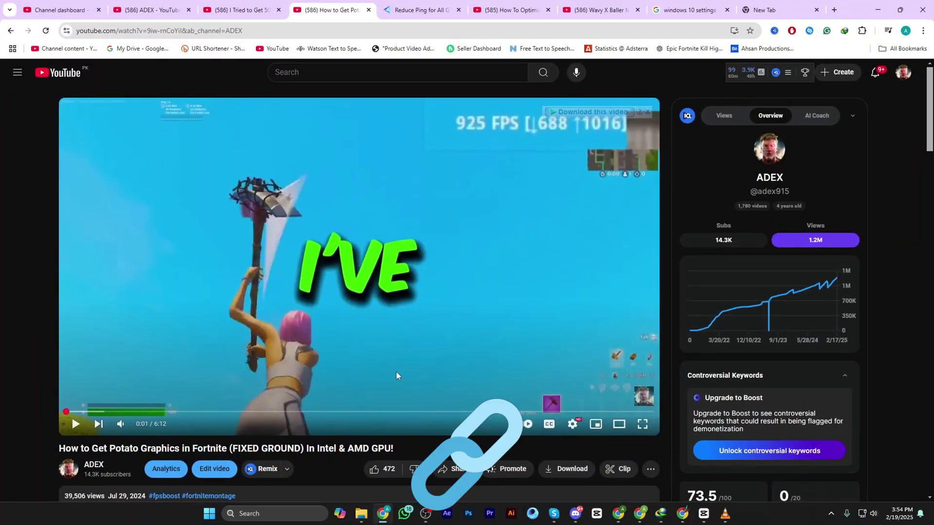
pyautogui.scroll(-4, 396, 371)
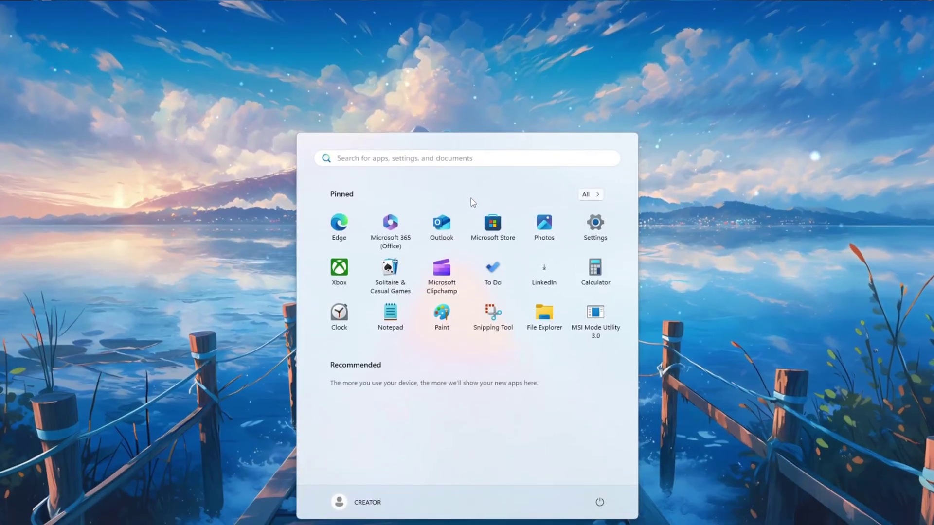
# - Search the Start menu for Device Manager by typing 'Dev'
pyautogui.write('Dev')
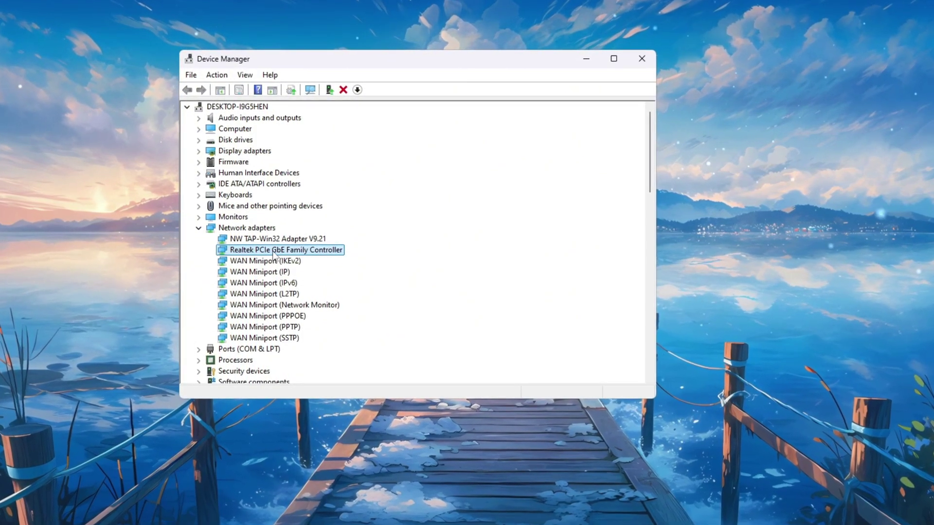
# - Auto-search for a newer Realtek PCIe GbE driver and dismiss the 'best driver already installed' result
pyautogui.rightClick(273, 254)
pyautogui.click(312, 261)
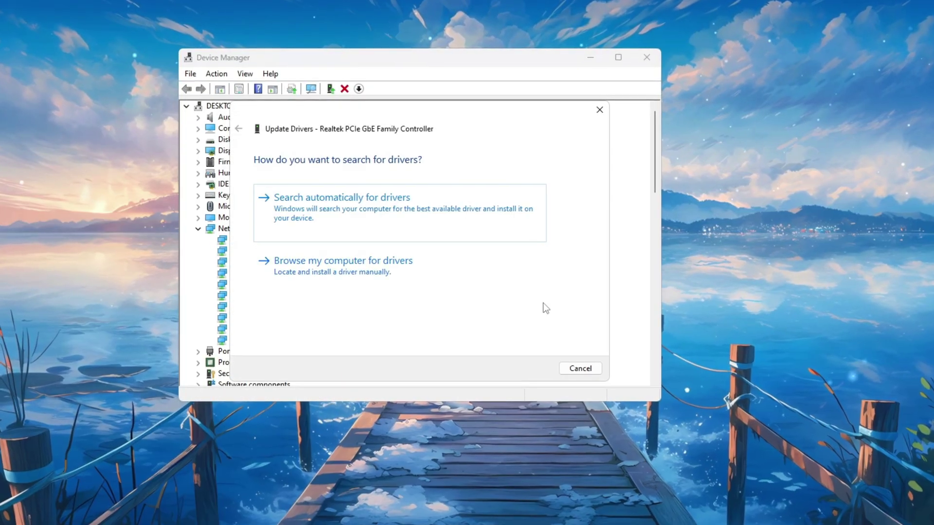
pyautogui.click(399, 222)
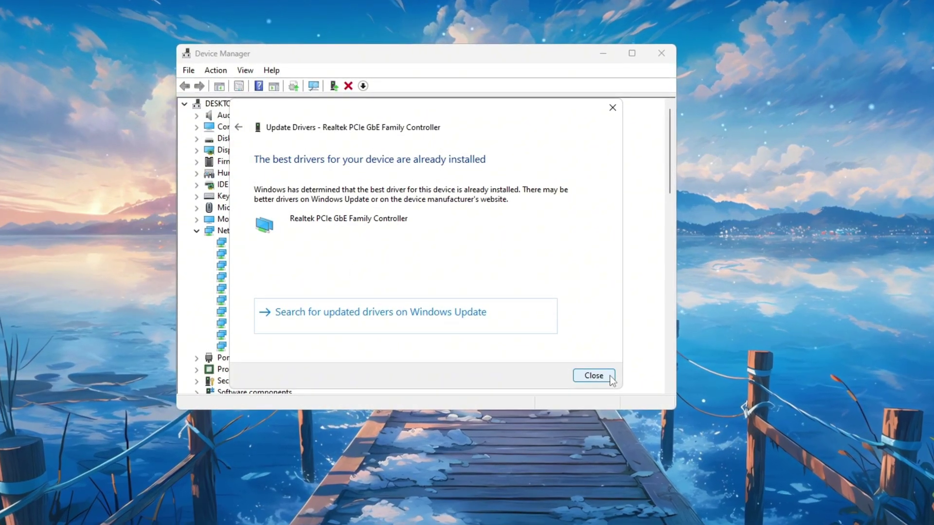
pyautogui.click(593, 376)
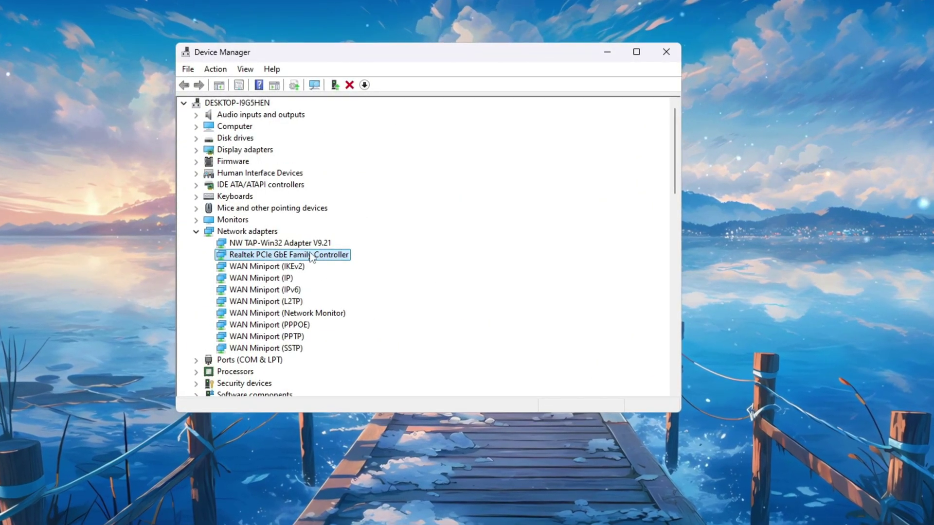
# - Check the Realtek adapter's Power Management and set its Speed & Duplex to Auto Negotiation, then OK
pyautogui.click(353, 333)
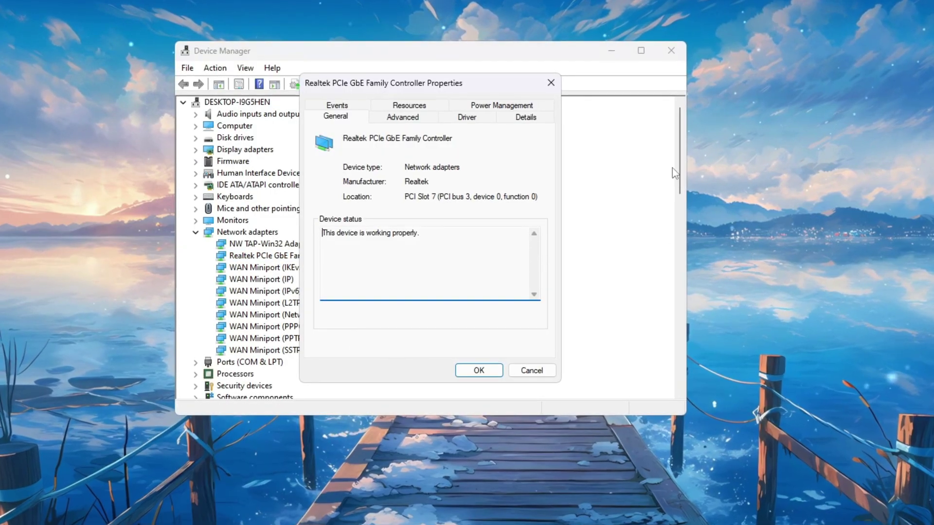
pyautogui.click(502, 108)
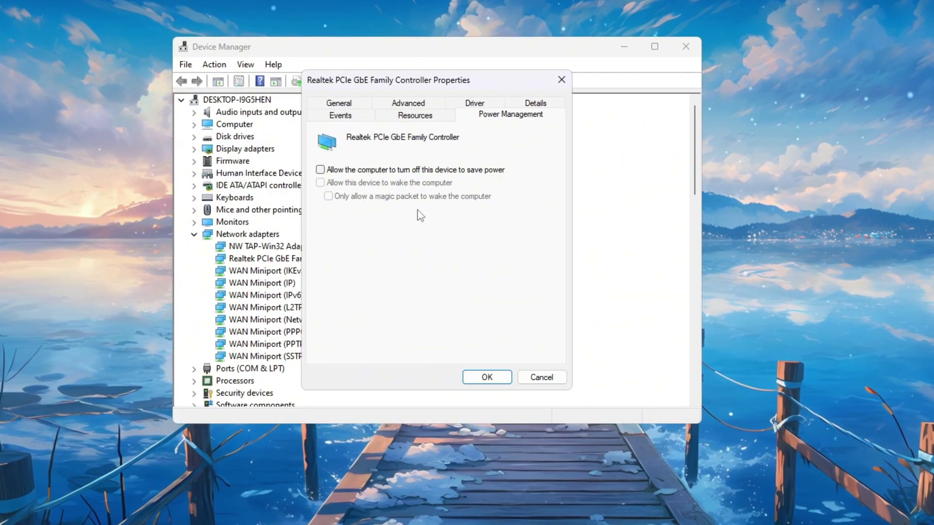
pyautogui.click(418, 106)
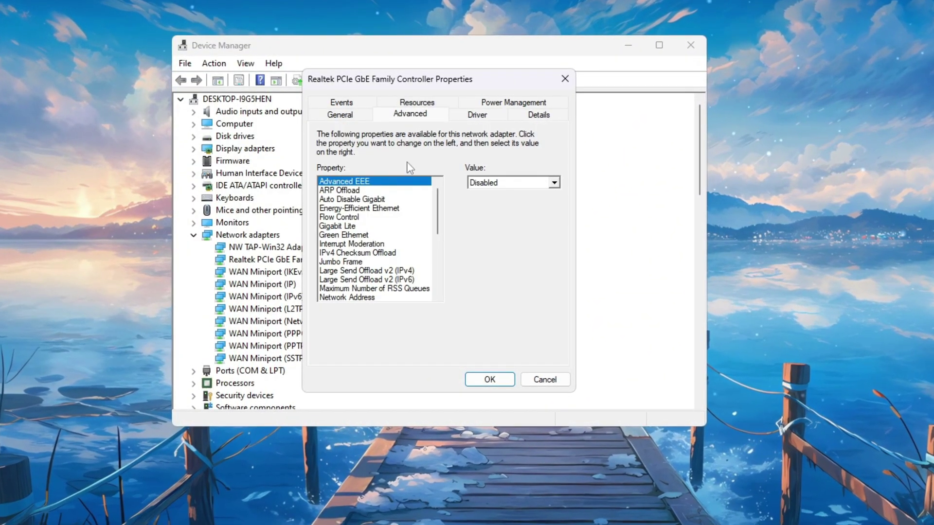
pyautogui.scroll(-5, 400, 229)
pyautogui.click(346, 208)
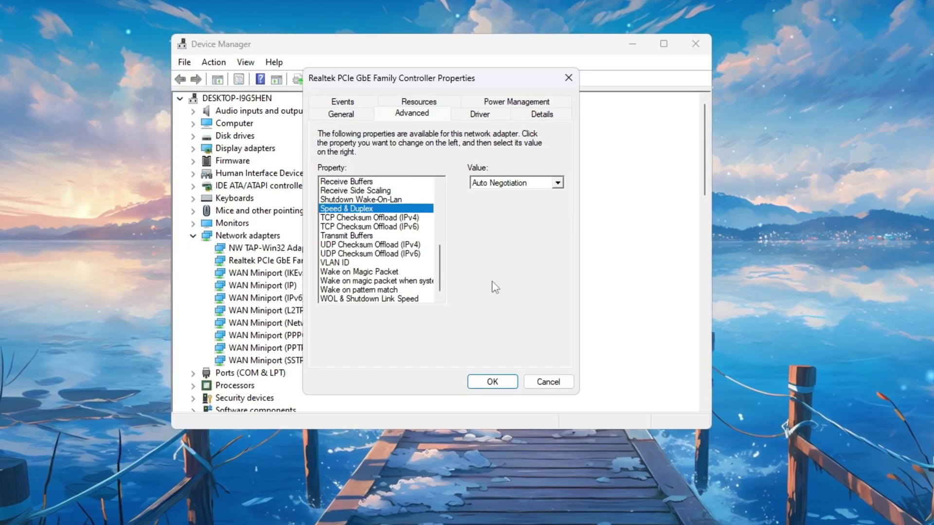
pyautogui.click(562, 183)
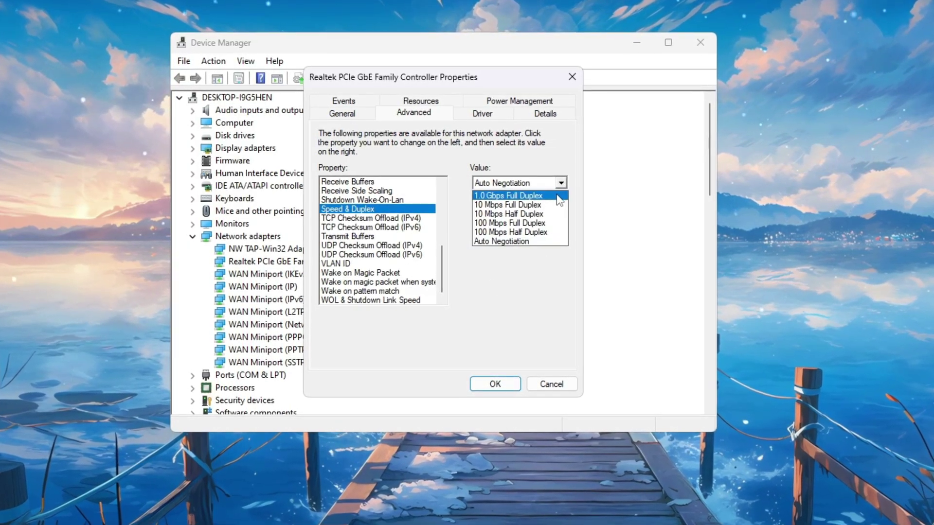
pyautogui.click(559, 197)
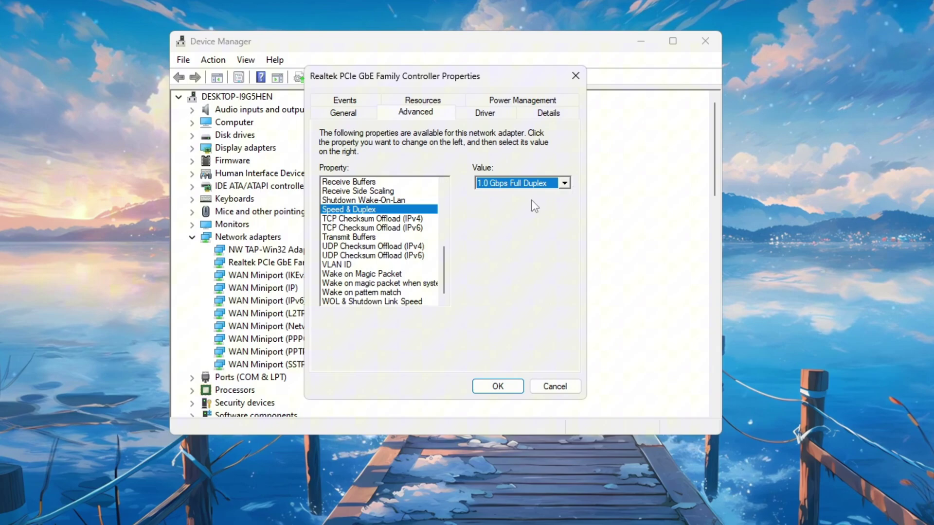
pyautogui.click(565, 183)
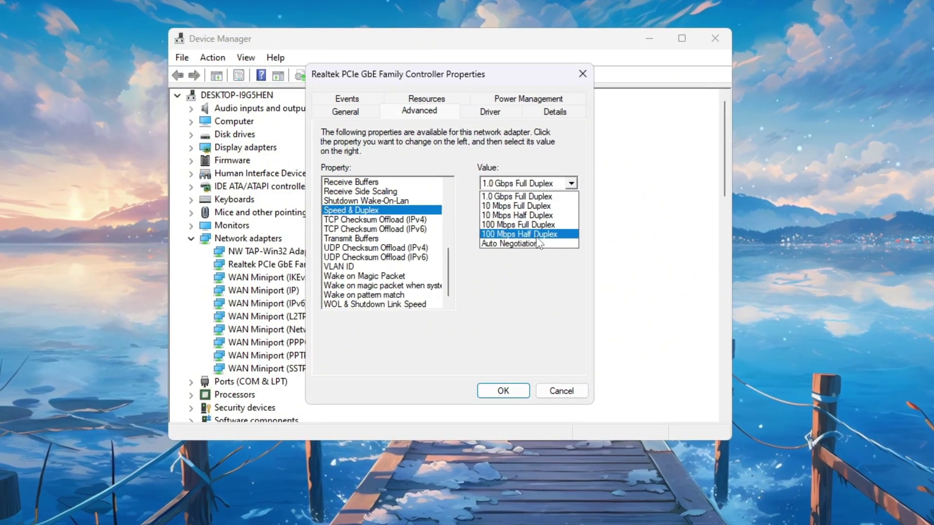
pyautogui.click(573, 242)
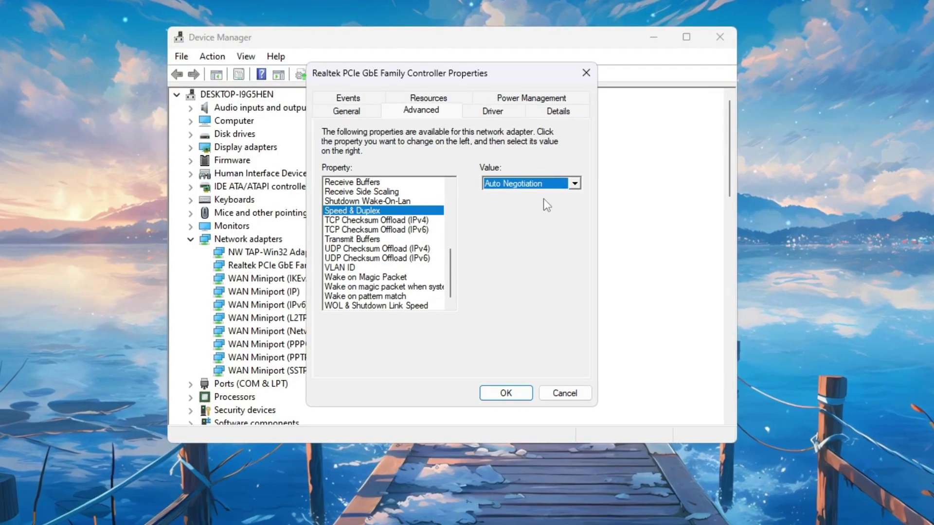
pyautogui.click(508, 394)
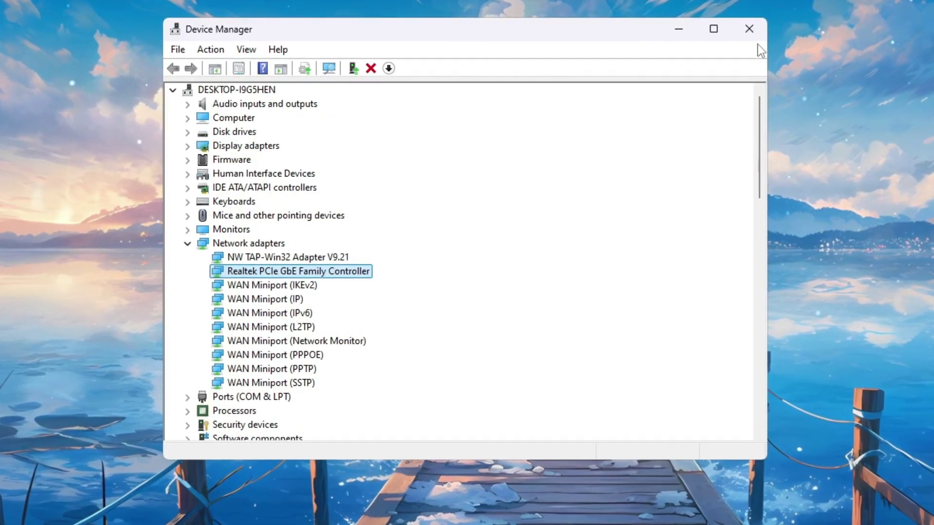
# - Close Device Manager and open the 1-DNS Jumper folder in File Explorer
pyautogui.click(748, 38)
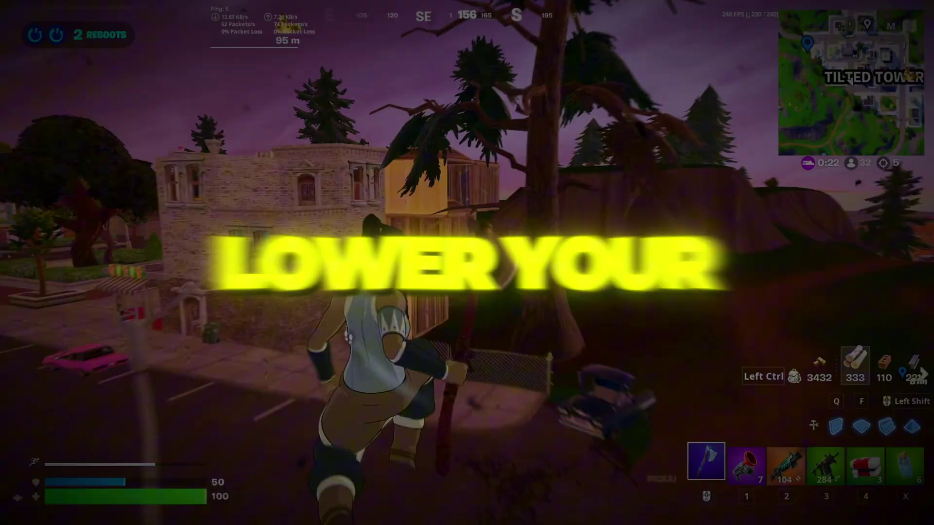
pyautogui.press('2')
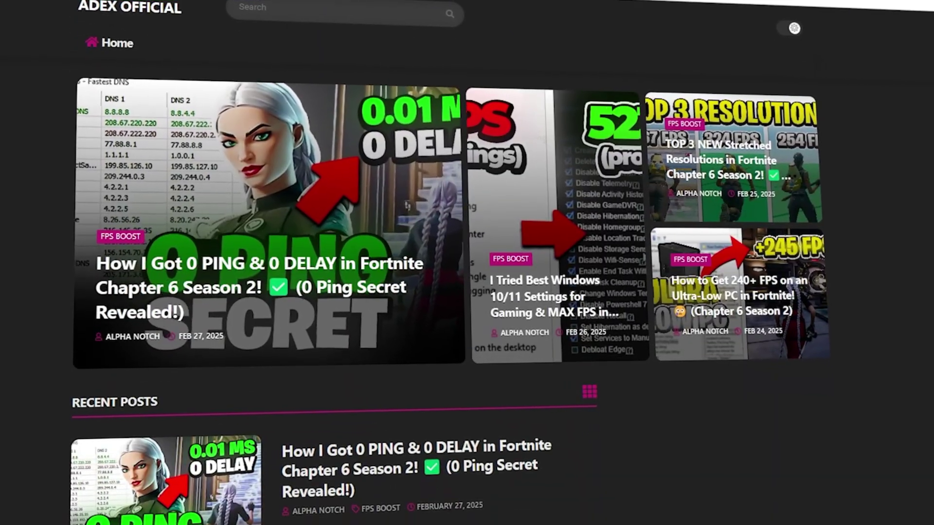
pyautogui.scroll(-8, 467, 262)
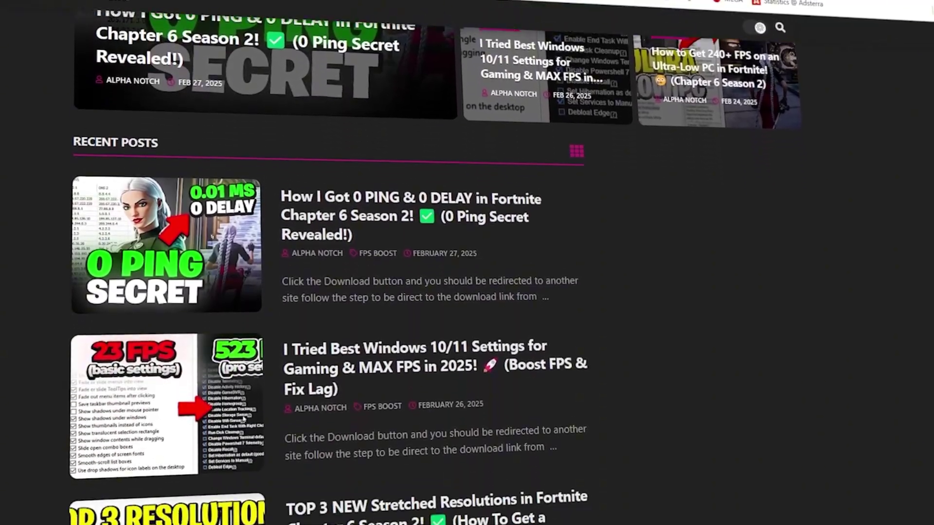
pyautogui.scroll(-8, 467, 262)
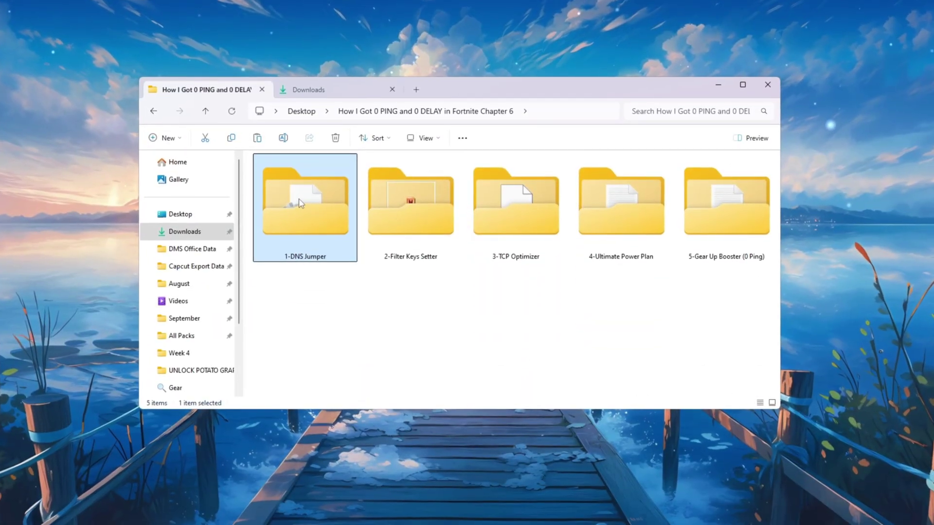
pyautogui.doubleClick(299, 203)
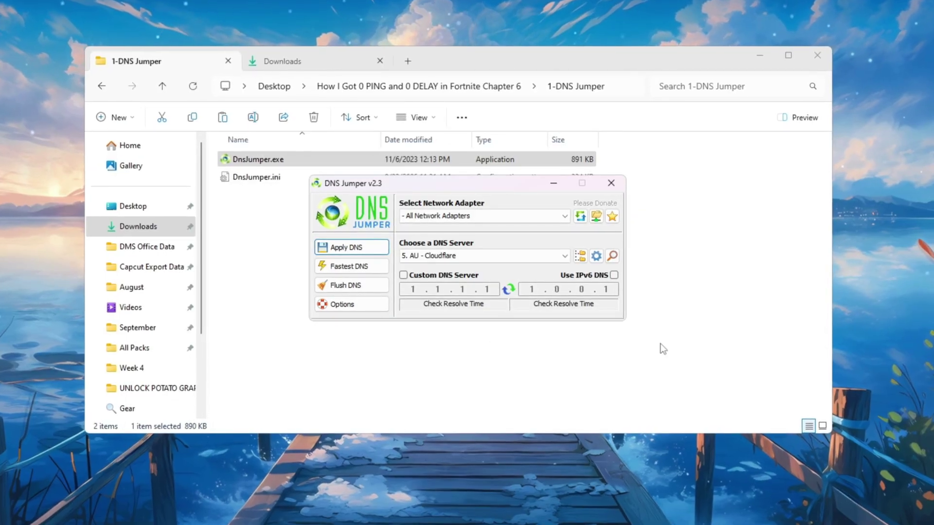
# - Minimize the folder window and move the DNS Jumper window higher on the desktop
pyautogui.click(746, 244)
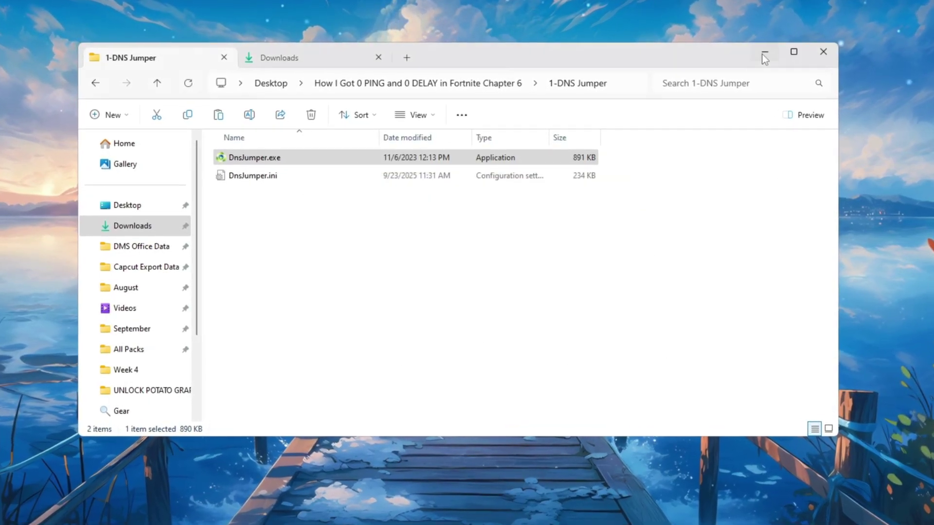
pyautogui.click(763, 52)
pyautogui.moveTo(473, 183); pyautogui.dragTo(457, 134)
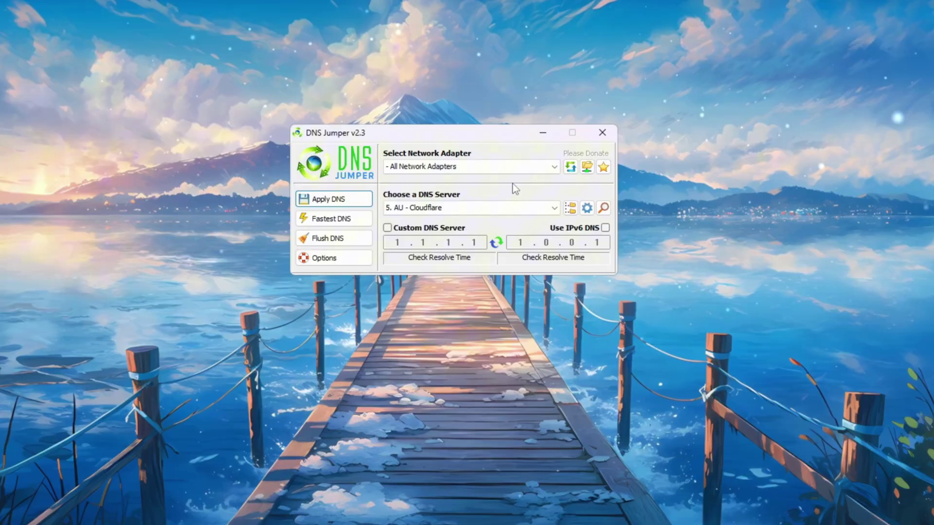
# - Run the Fastest DNS test, keep AU - Cloudflare (1.0.0.1 / 1.1.1.1), and close DNS Jumper
pyautogui.click(326, 218)
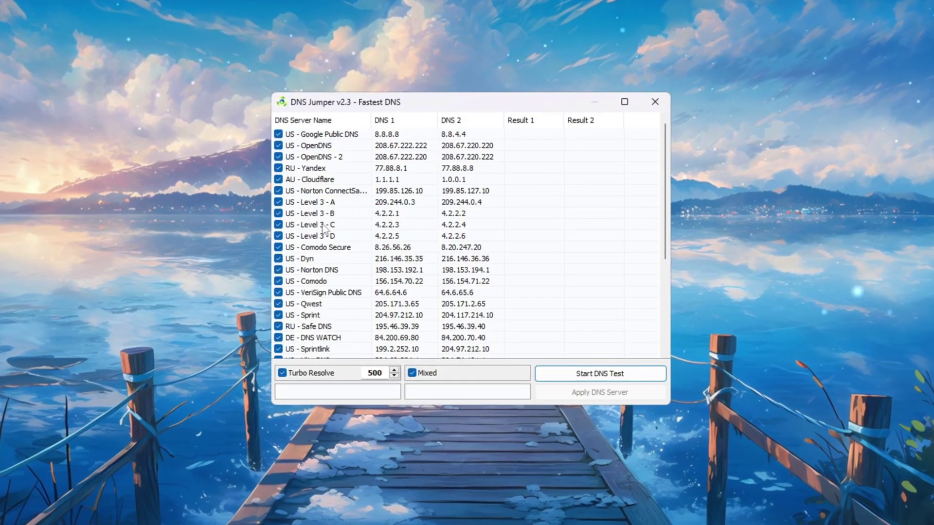
pyautogui.scroll(-4, 506, 195)
pyautogui.click(583, 374)
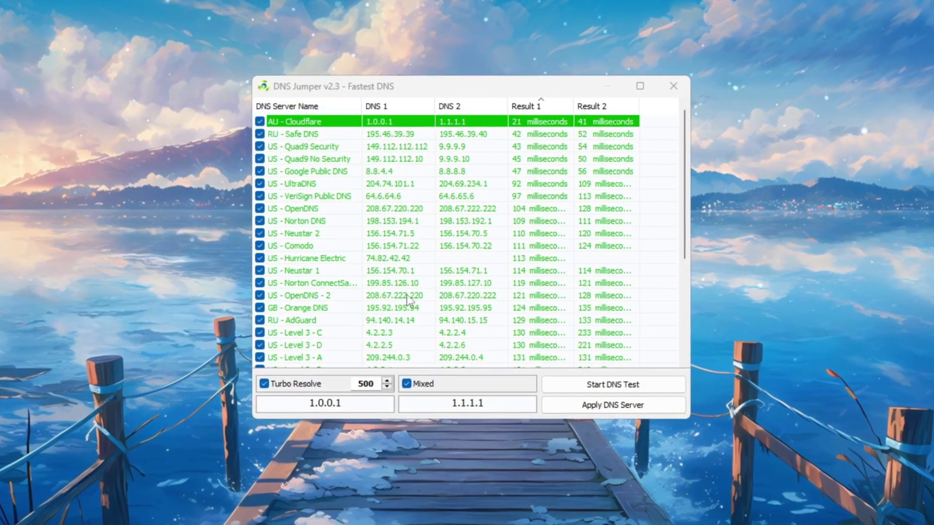
pyautogui.scroll(-4, 467, 208)
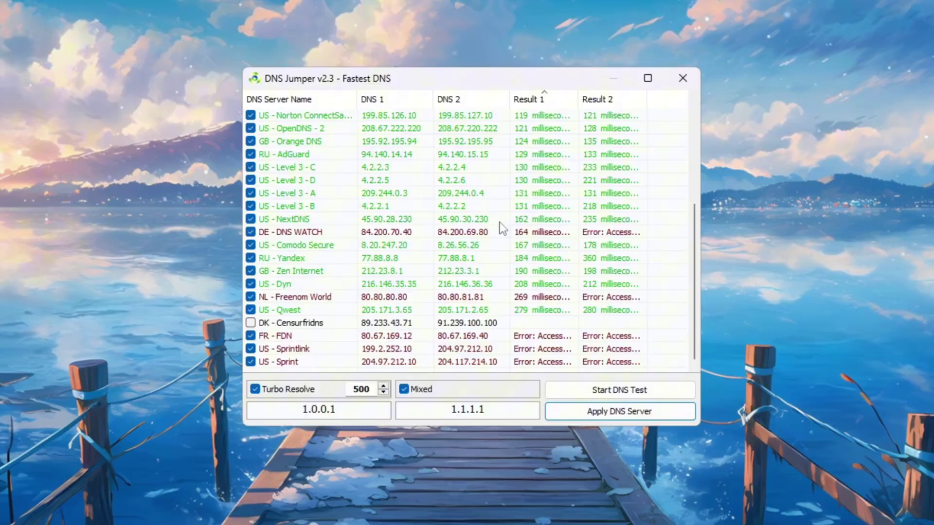
pyautogui.scroll(5, 501, 214)
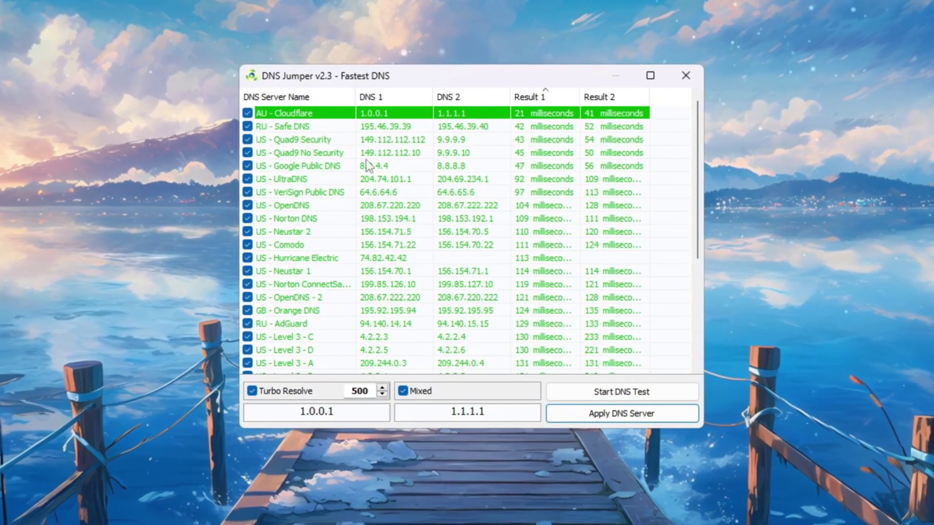
pyautogui.click(685, 76)
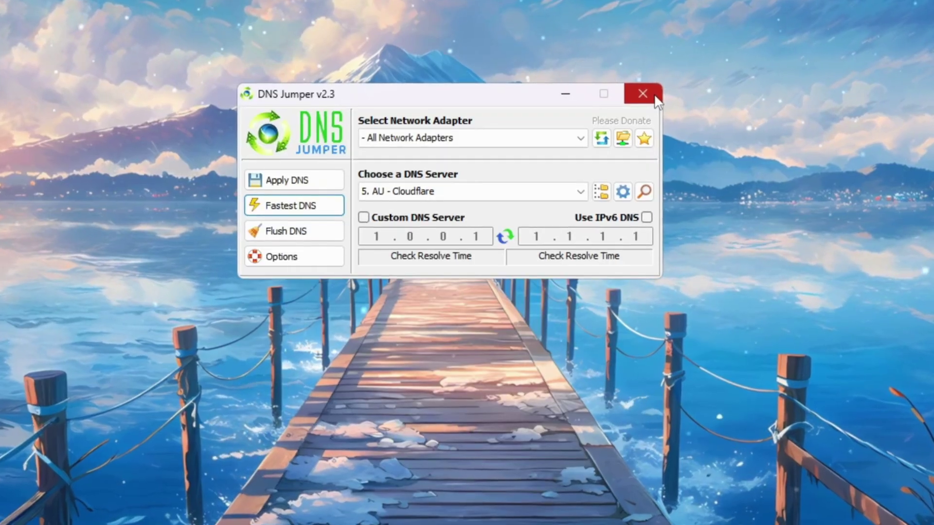
pyautogui.click(652, 100)
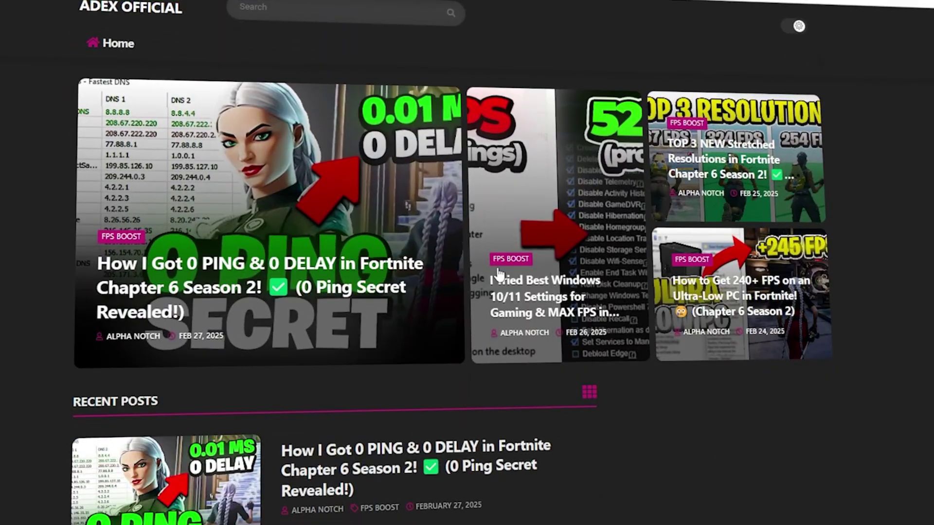
# - Run FilterKeysSetter.exe from the 2-Filter Keys Setter folder and move its dialog toward screen centre
pyautogui.scroll(-7, 331, 263)
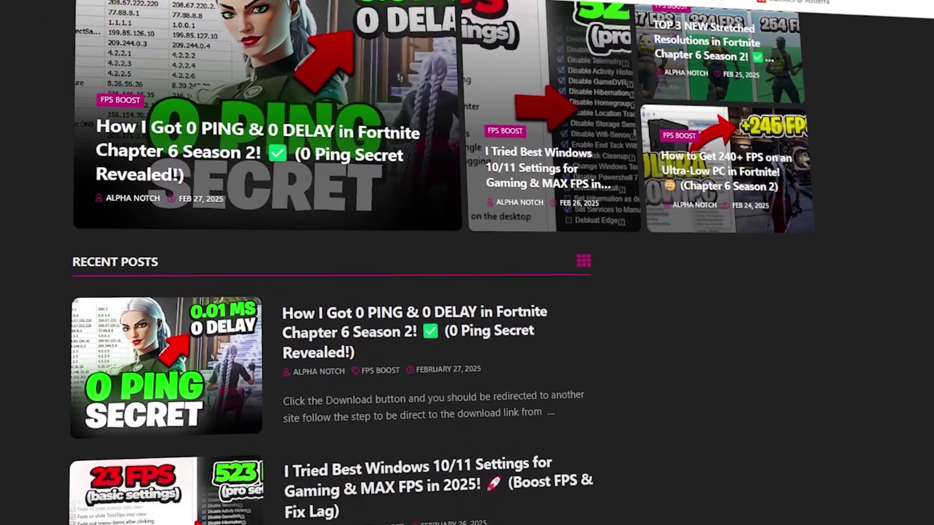
pyautogui.scroll(-8, 331, 262)
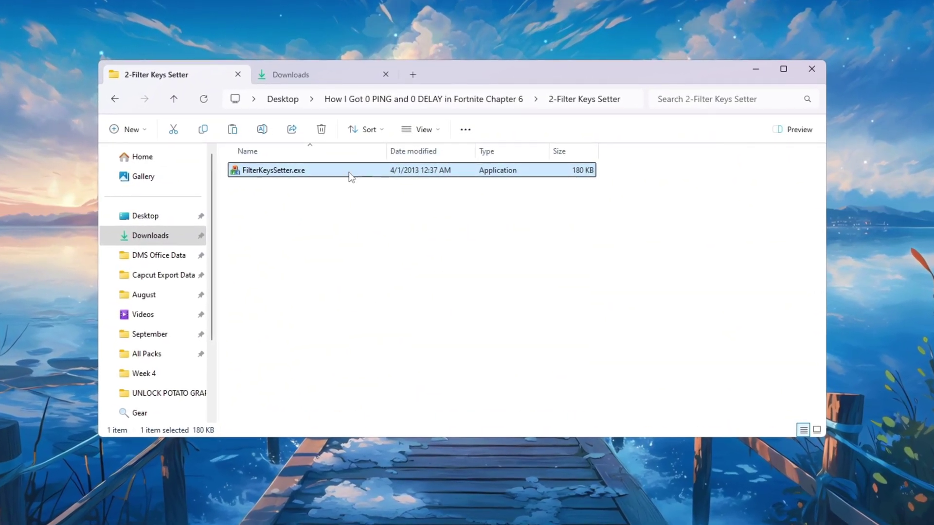
pyautogui.doubleClick(349, 174)
pyautogui.click(755, 69)
pyautogui.moveTo(484, 139); pyautogui.dragTo(473, 101)
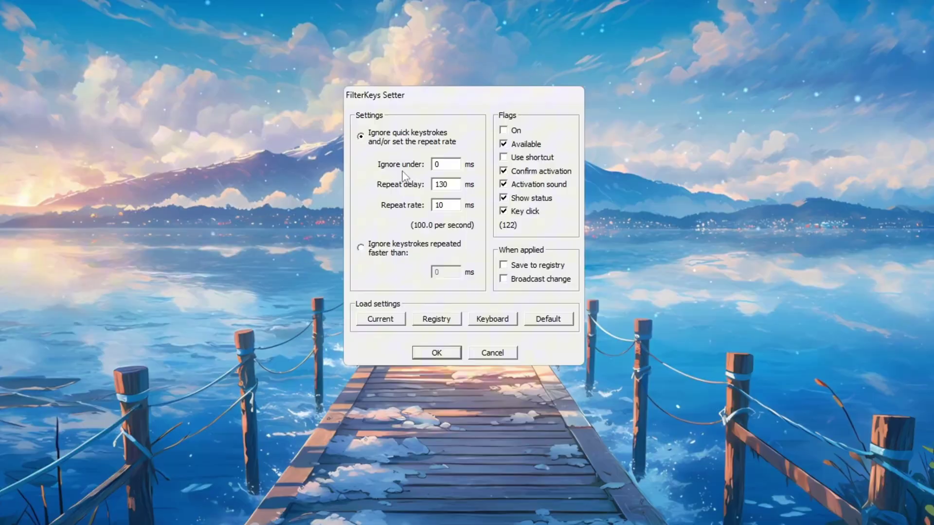
# - Set Ignore under 0 ms, Repeat delay 130 ms, Repeat rate 10 ms, saved to the registry
pyautogui.doubleClick(445, 165)
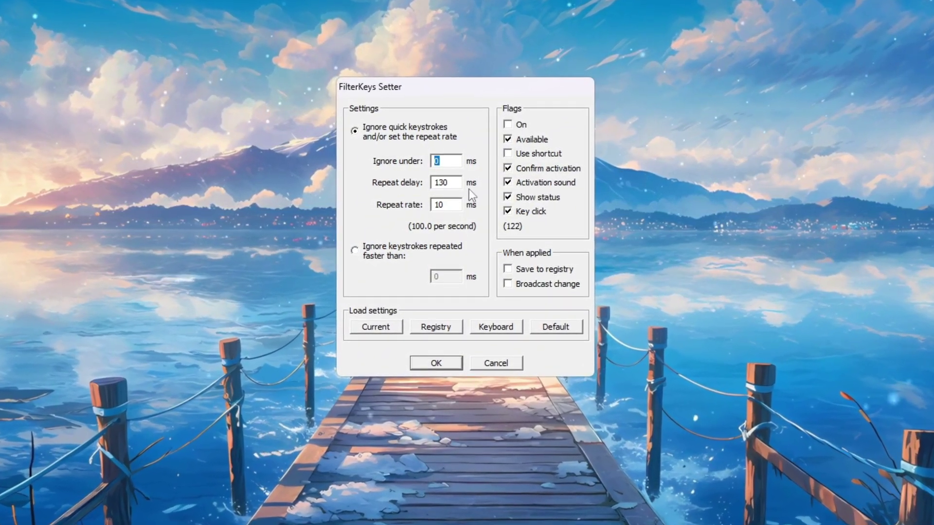
pyautogui.press('Tab')
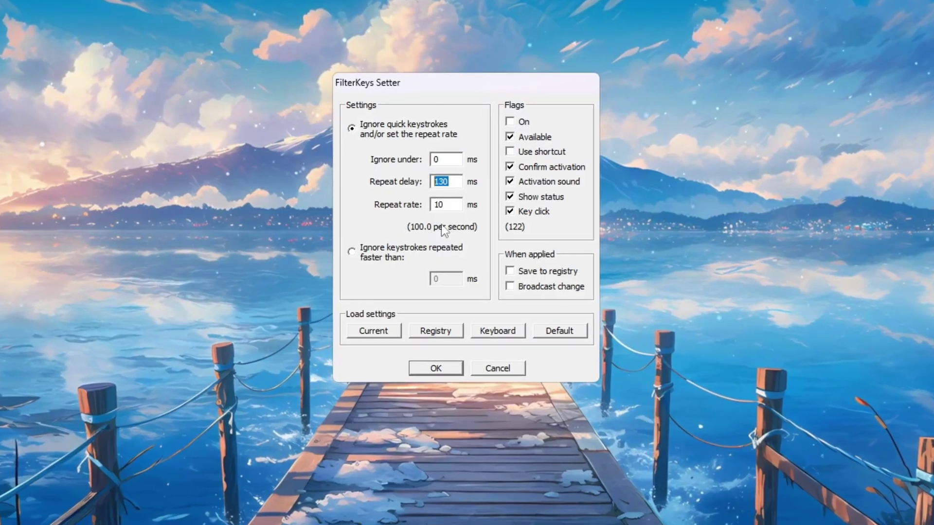
pyautogui.press('Tab')
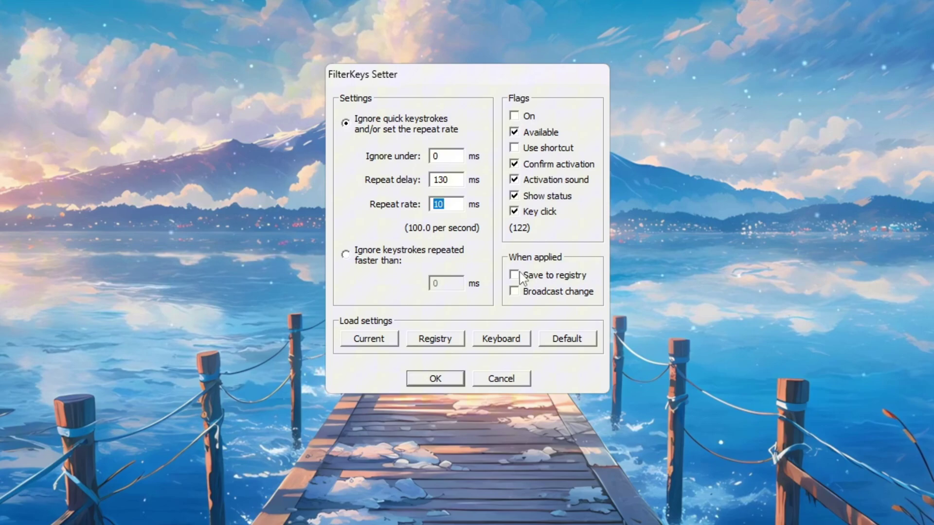
pyautogui.click(515, 275)
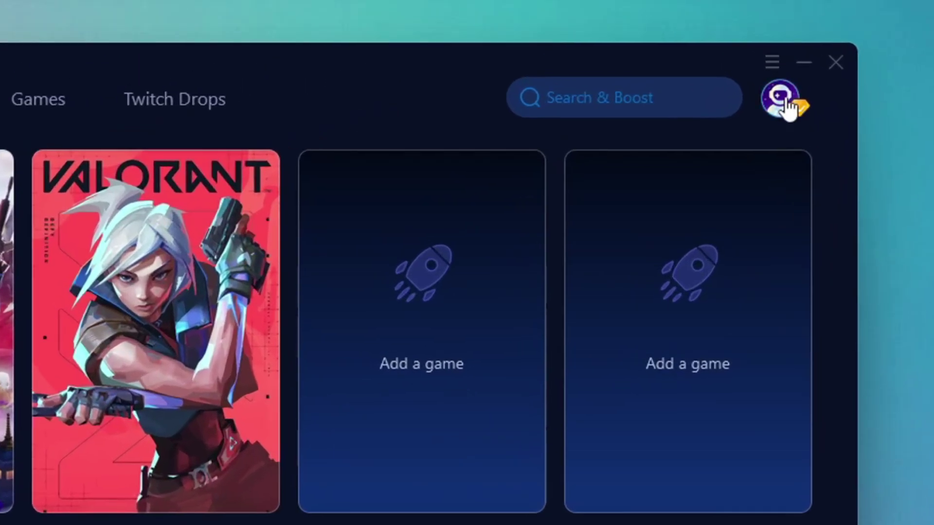
# - Check the profile and games catalogue, then boost Fortnite from the GearUP Booster Home screen
pyautogui.click(754, 65)
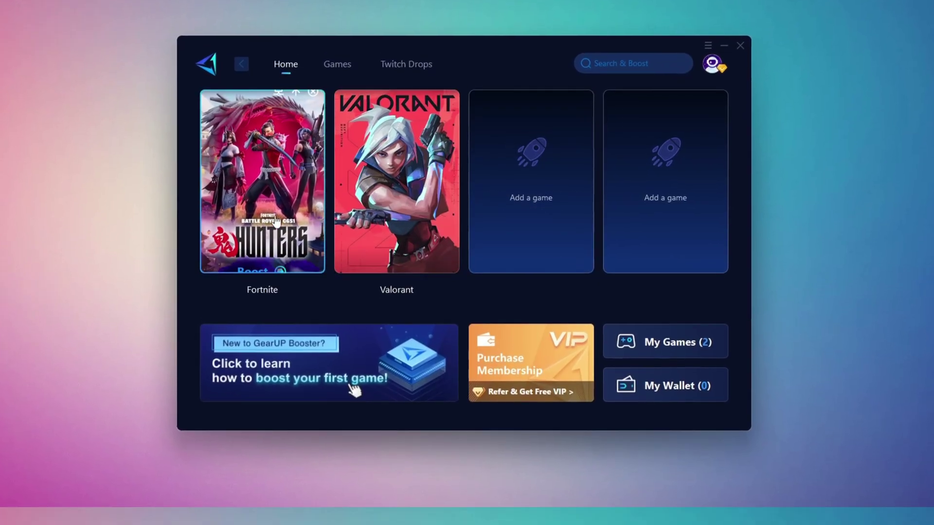
pyautogui.click(339, 83)
pyautogui.scroll(-5, 551, 309)
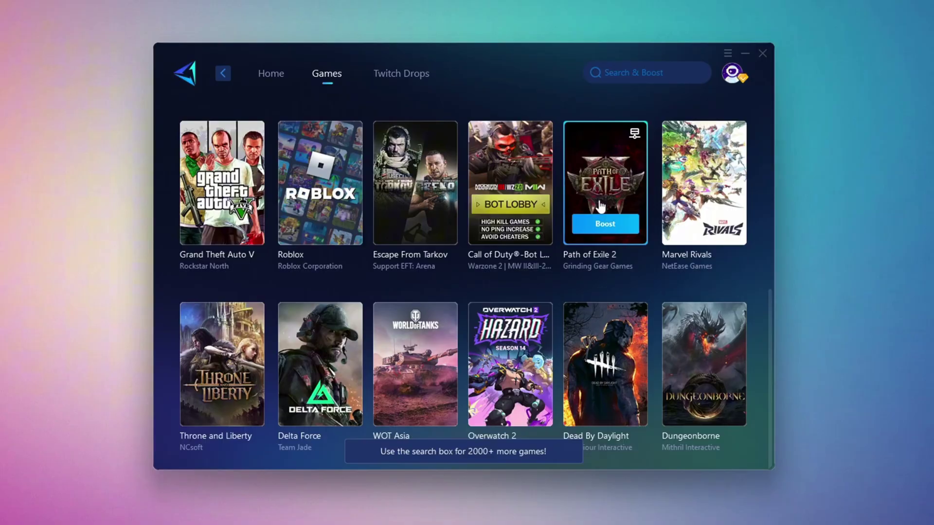
pyautogui.click(267, 73)
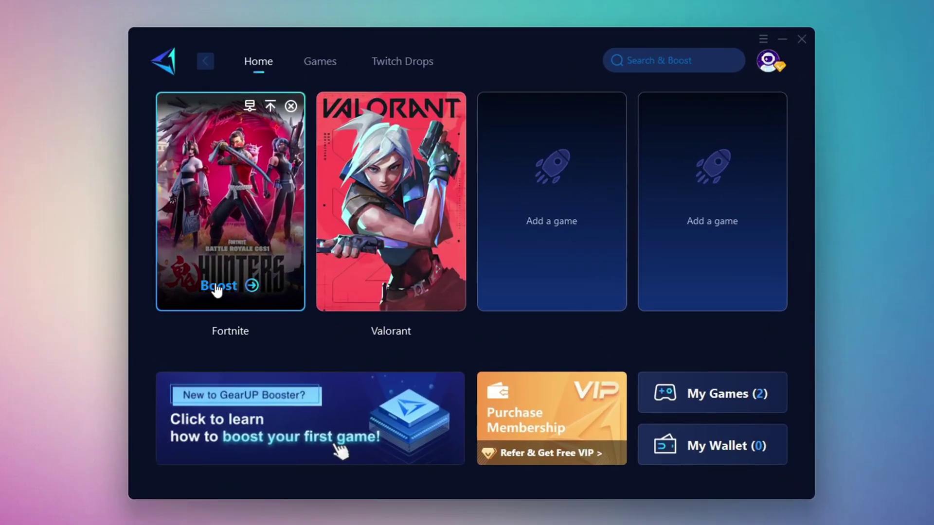
pyautogui.click(221, 284)
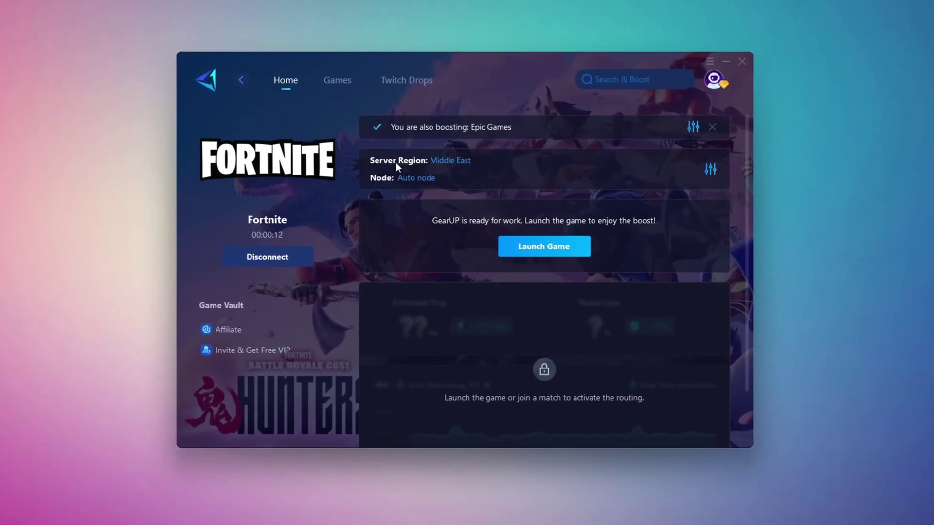
pyautogui.click(450, 161)
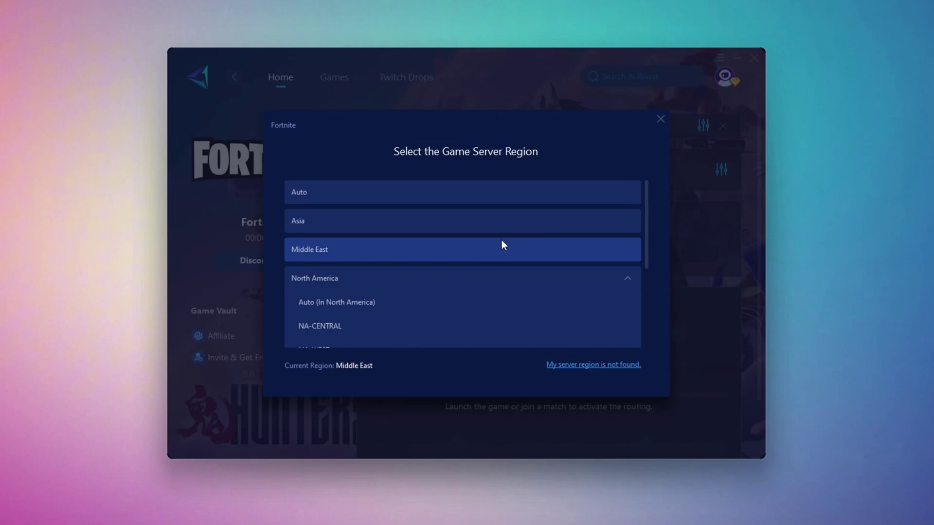
pyautogui.click(659, 119)
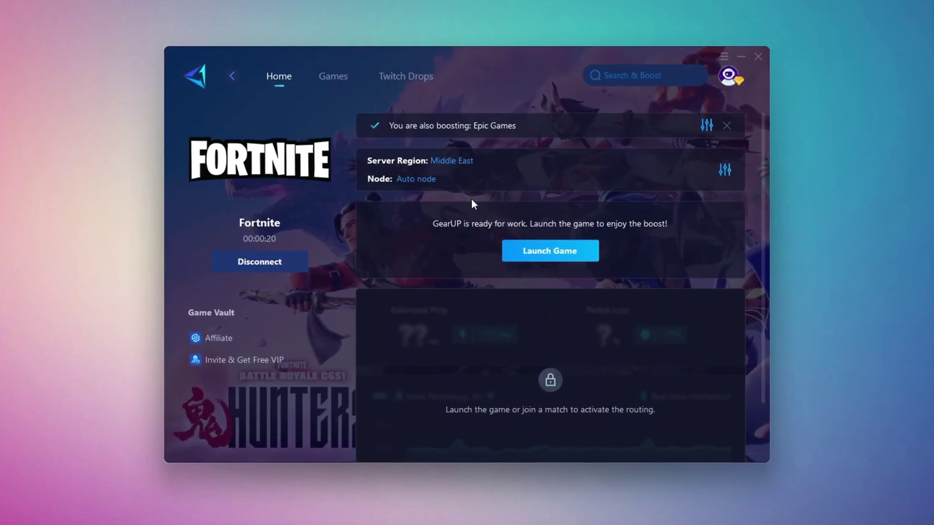
pyautogui.click(403, 179)
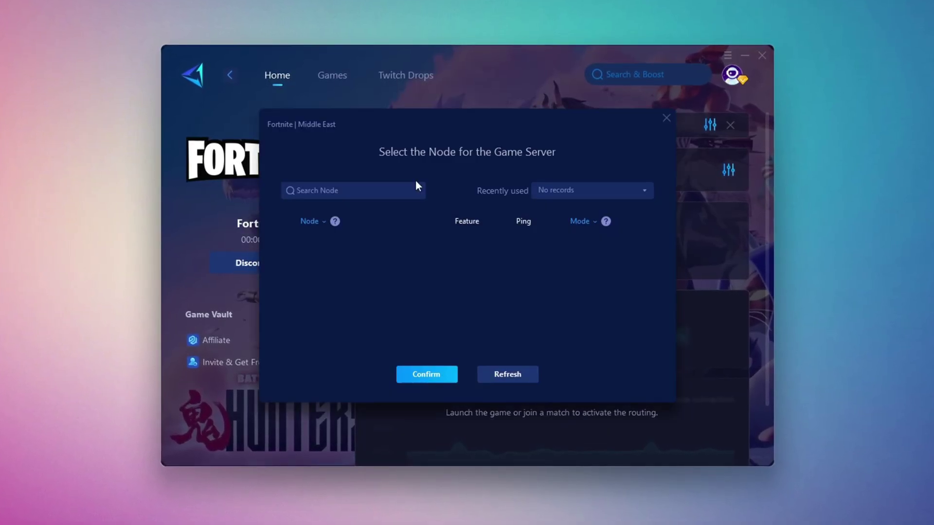
pyautogui.scroll(-1, 445, 273)
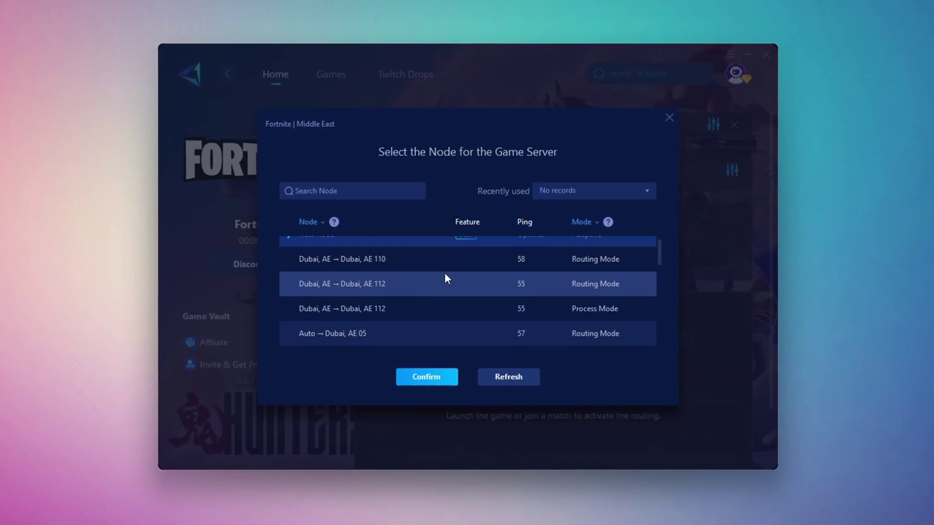
pyautogui.scroll(1, 539, 288)
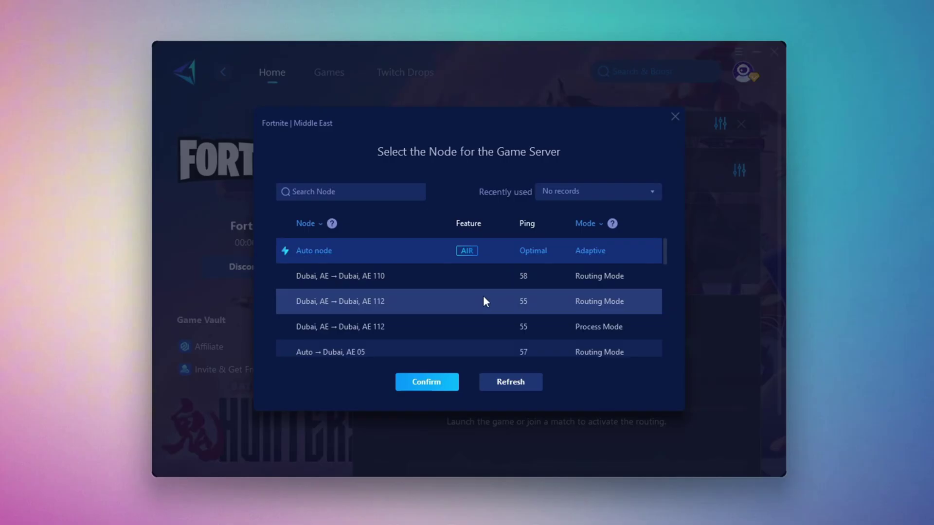
pyautogui.click(674, 118)
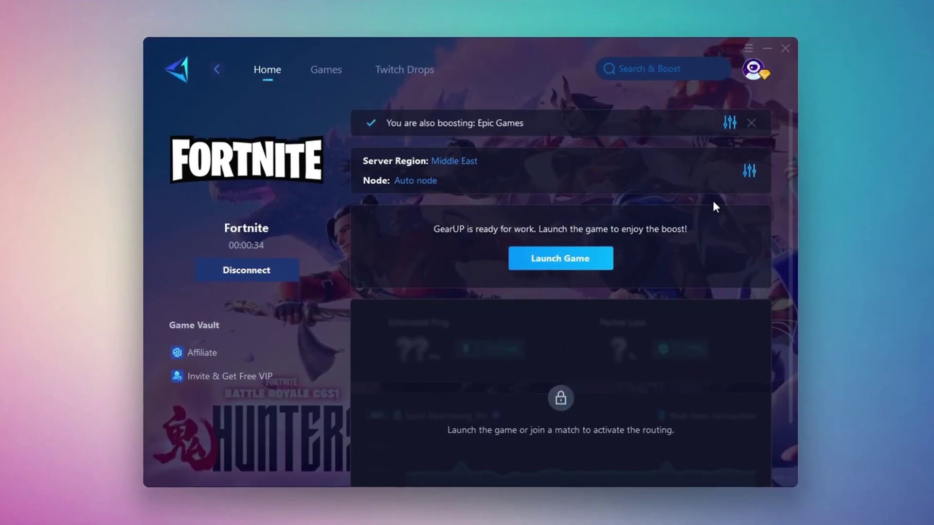
# - Close GearUP Booster, then equip the pump shotgun in Fortnite and fire at the opponent
pyautogui.click(789, 48)
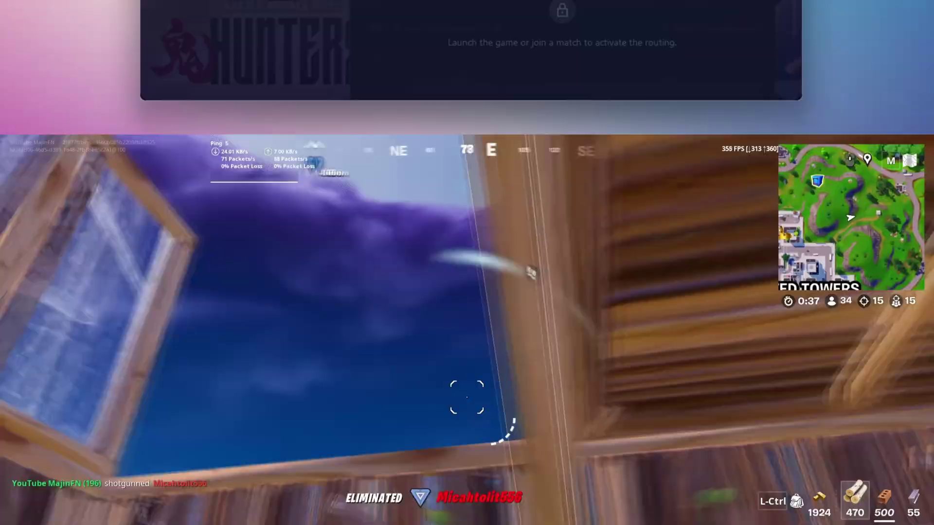
pyautogui.press('2')
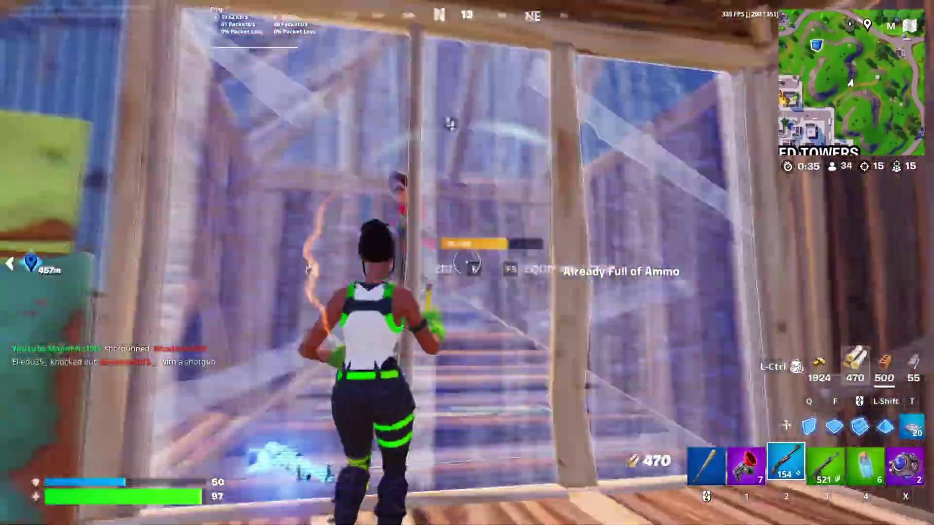
pyautogui.click(467, 263)
pyautogui.press('q')
# - Place wall pieces and shoot with the assault rifle until the enemy is knocked down
pyautogui.click(467, 263)
pyautogui.press('3')
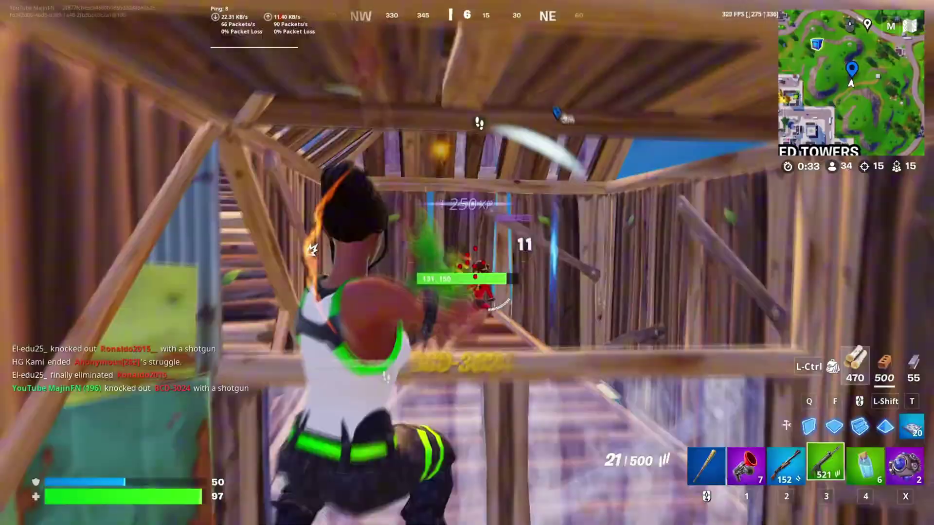
pyautogui.click(467, 263)
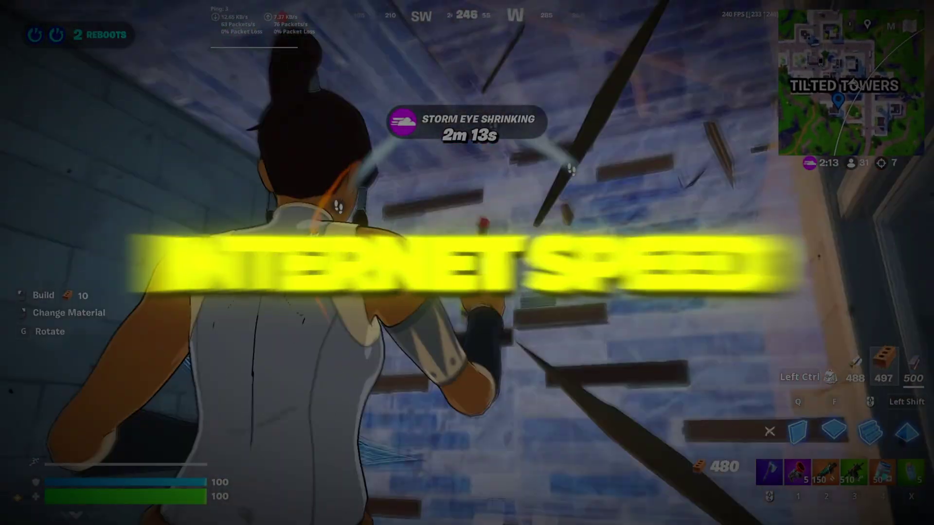
pyautogui.press('q')
pyautogui.click(467, 263)
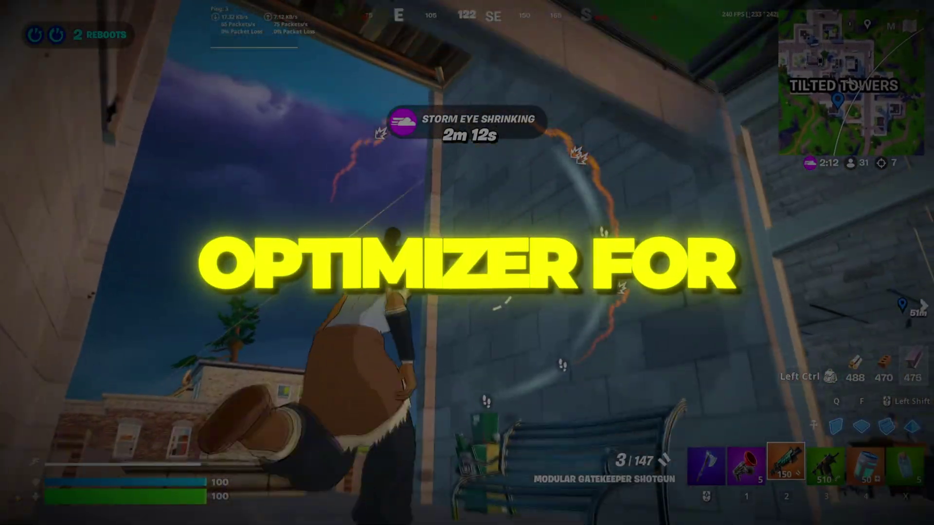
pyautogui.press('1')
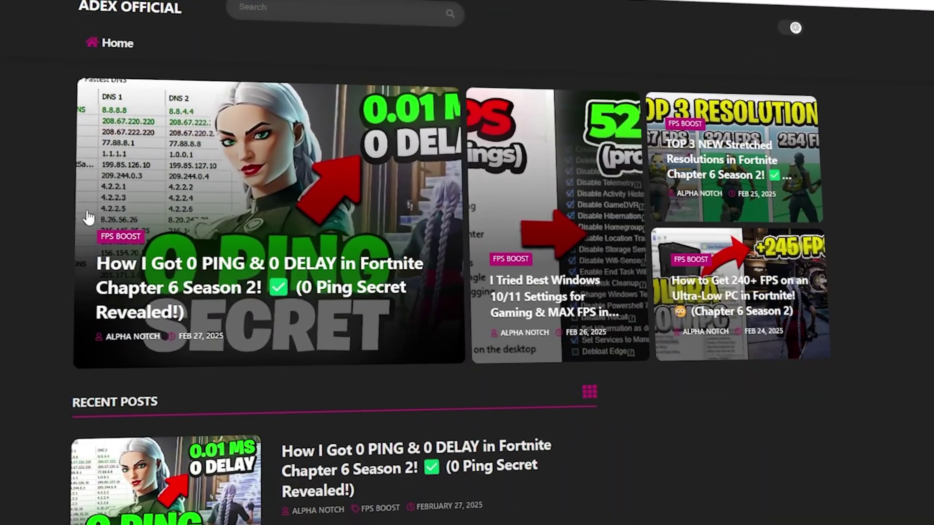
# - Scroll down the ADEX Official homepage past the carousel to the Recent Posts list
pyautogui.scroll(-7, 466, 262)
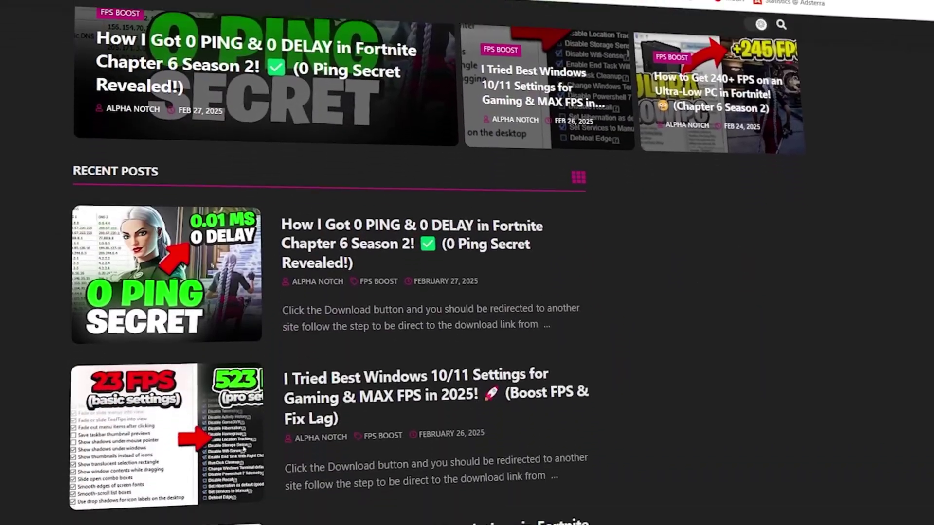
pyautogui.scroll(-8, 466, 262)
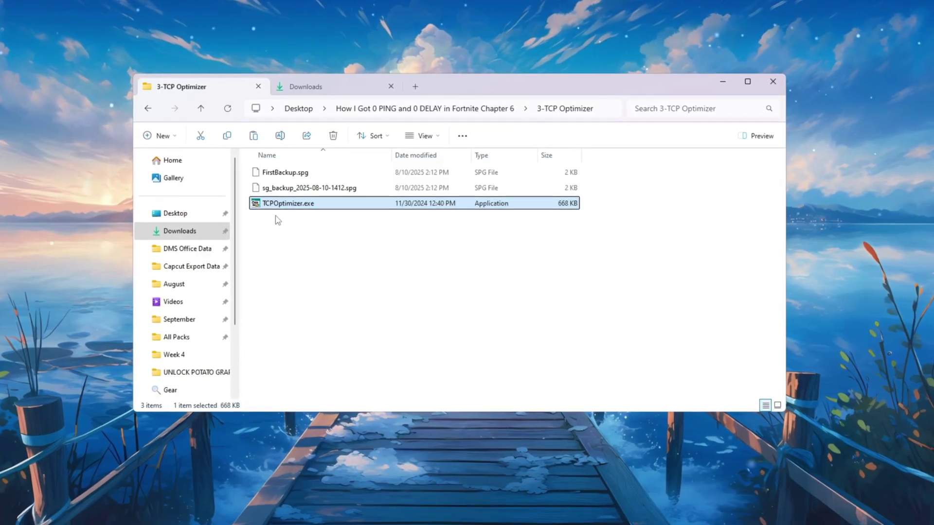
# - Run TCPOptimizer.exe as administrator and approve the UAC prompt
pyautogui.rightClick(282, 203)
pyautogui.click(350, 269)
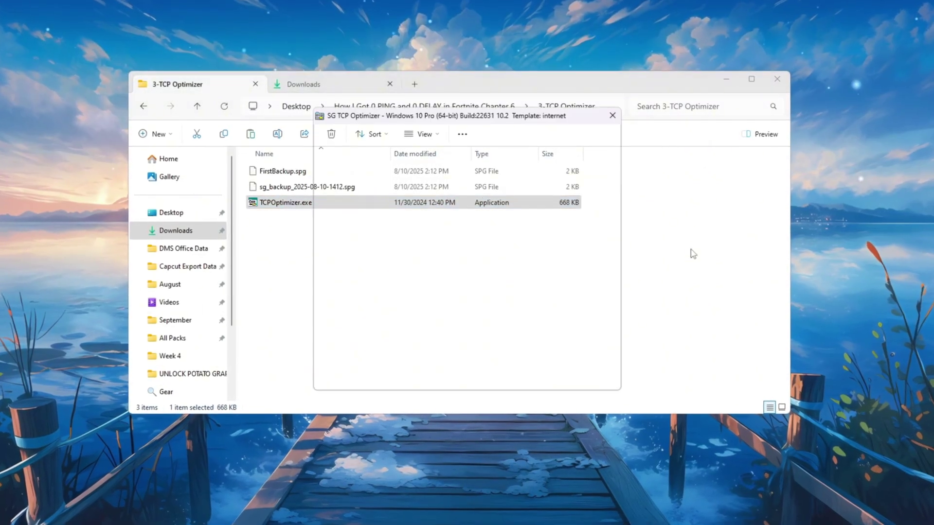
pyautogui.click(724, 80)
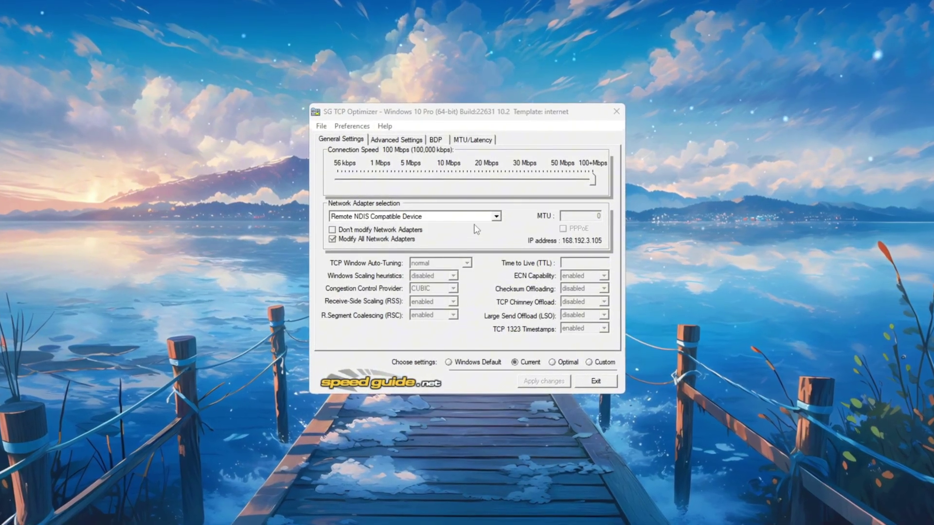
# - Select the Realtek PCIe GbE adapter and Custom, keeping Auto-Tuning normal, heuristics disabled, CUBIC
pyautogui.click(496, 217)
pyautogui.click(438, 234)
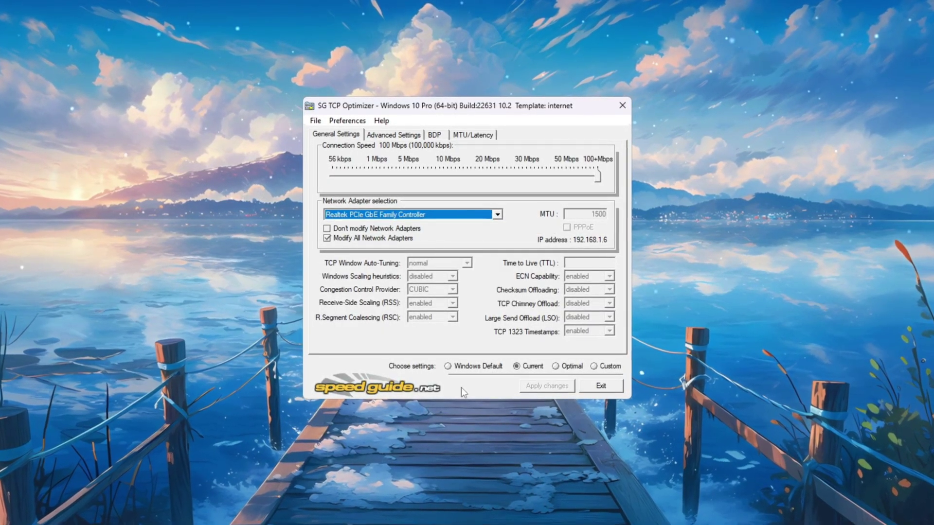
pyautogui.click(595, 367)
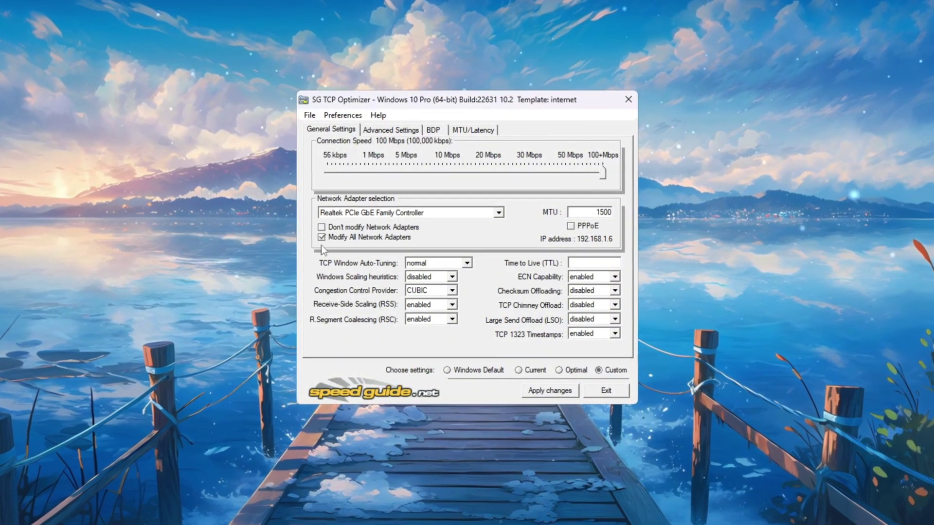
pyautogui.click(435, 264)
pyautogui.click(434, 264)
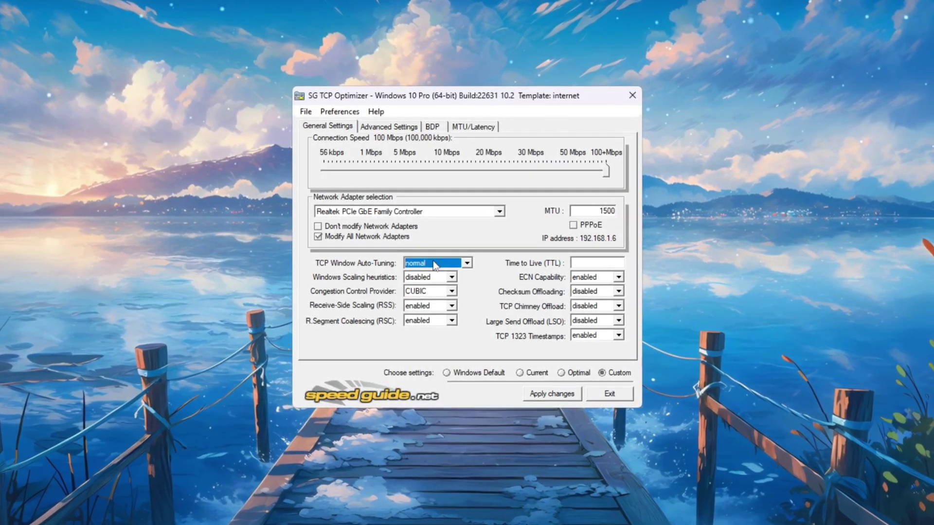
pyautogui.click(423, 278)
pyautogui.click(422, 278)
pyautogui.click(424, 291)
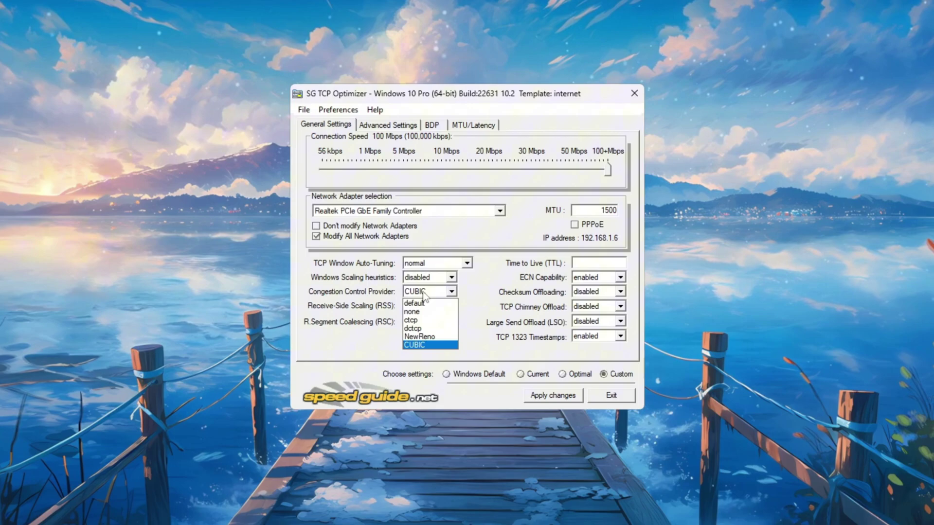
pyautogui.click(424, 291)
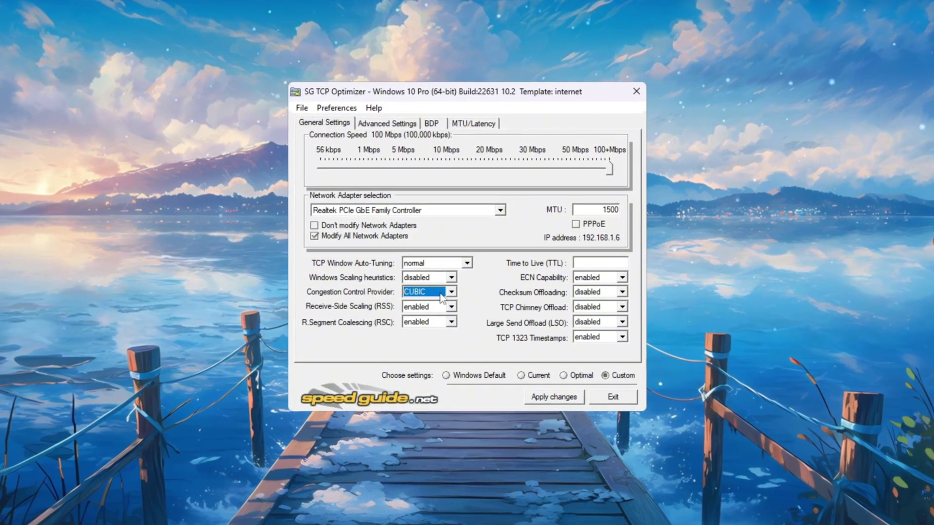
# - Set TTL 64 with ECN and Timestamps enabled, and disable Checksum, Chimney and Large Send offloading
pyautogui.click(610, 257)
pyautogui.write('64')
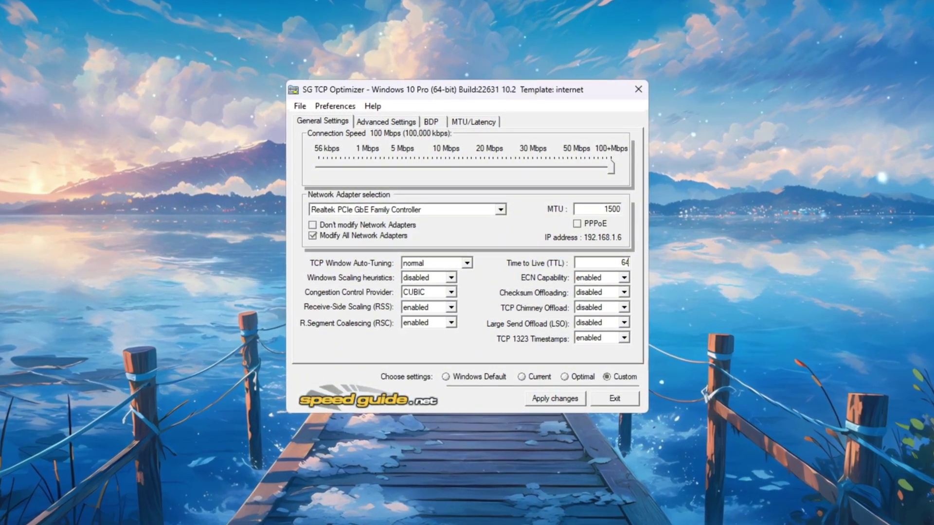
pyautogui.click(603, 278)
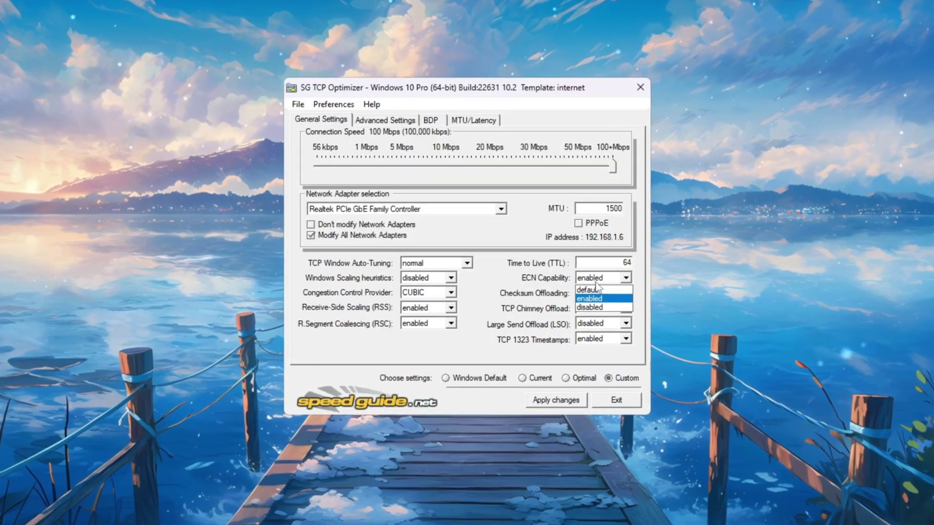
pyautogui.click(596, 297)
pyautogui.click(597, 294)
pyautogui.click(598, 311)
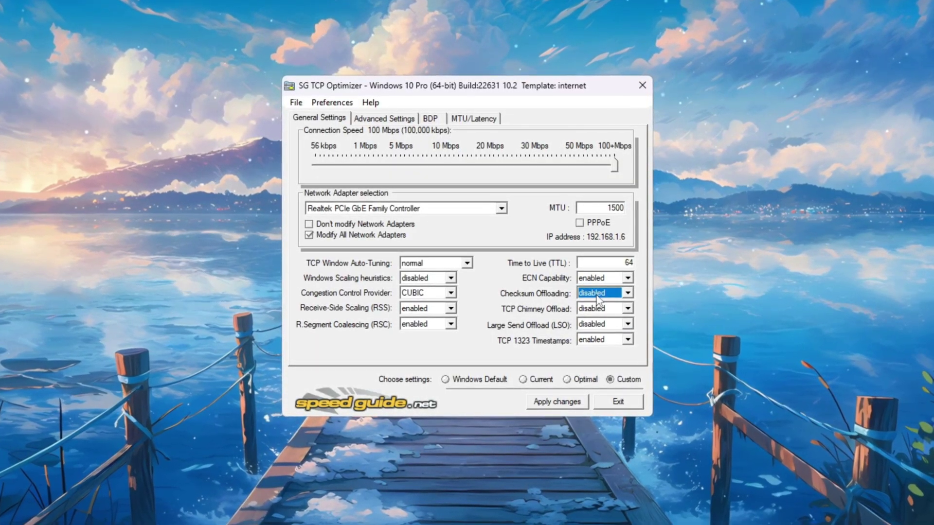
pyautogui.click(598, 309)
pyautogui.click(598, 322)
pyautogui.click(598, 324)
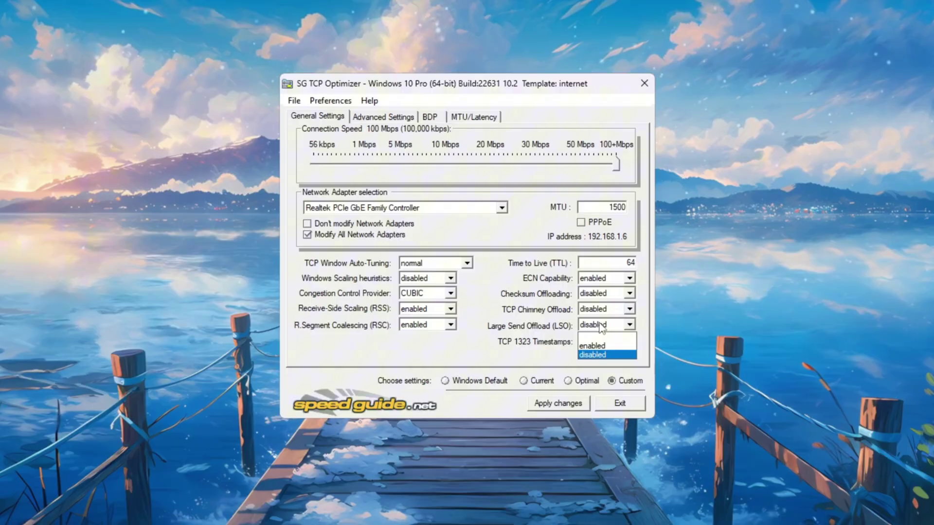
pyautogui.click(599, 338)
pyautogui.click(599, 341)
pyautogui.click(599, 346)
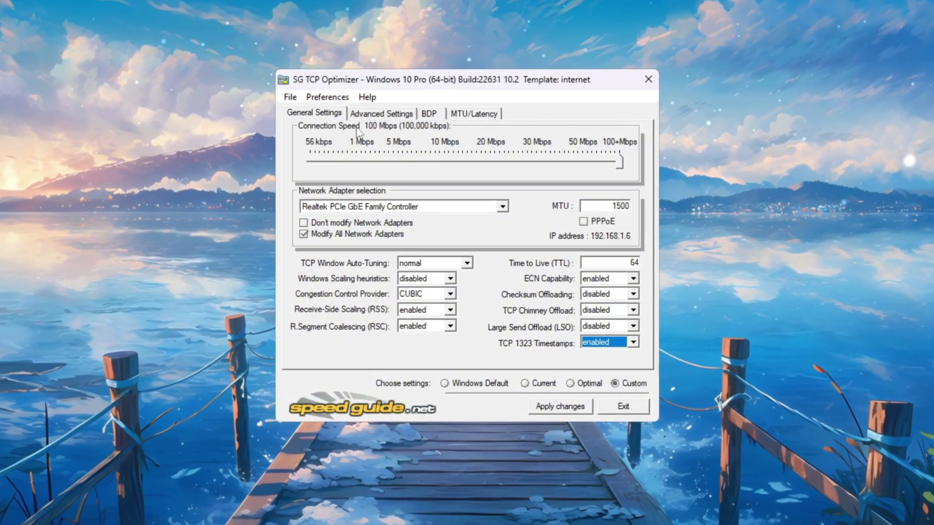
# - On Advanced Settings, review MaxConnectionsPerServer, the priority values and Initial/Min RTO
pyautogui.click(374, 114)
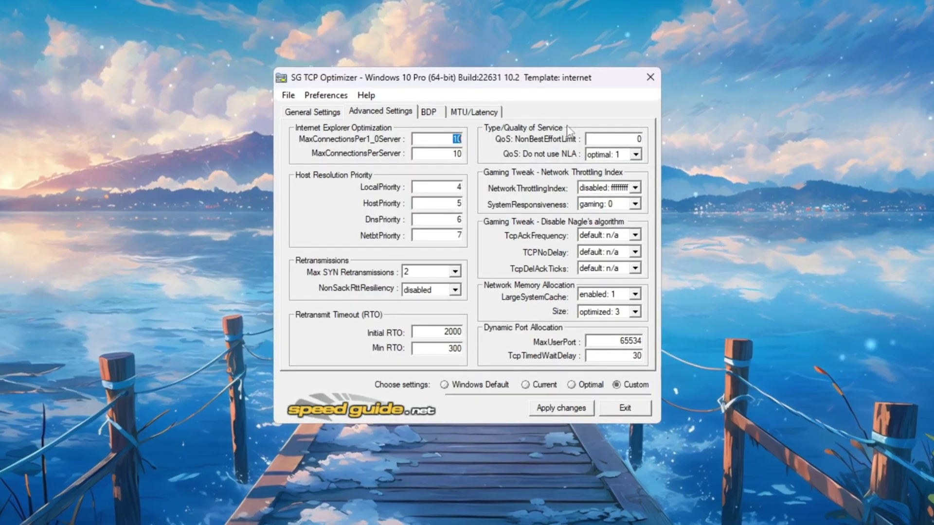
pyautogui.press('Tab')
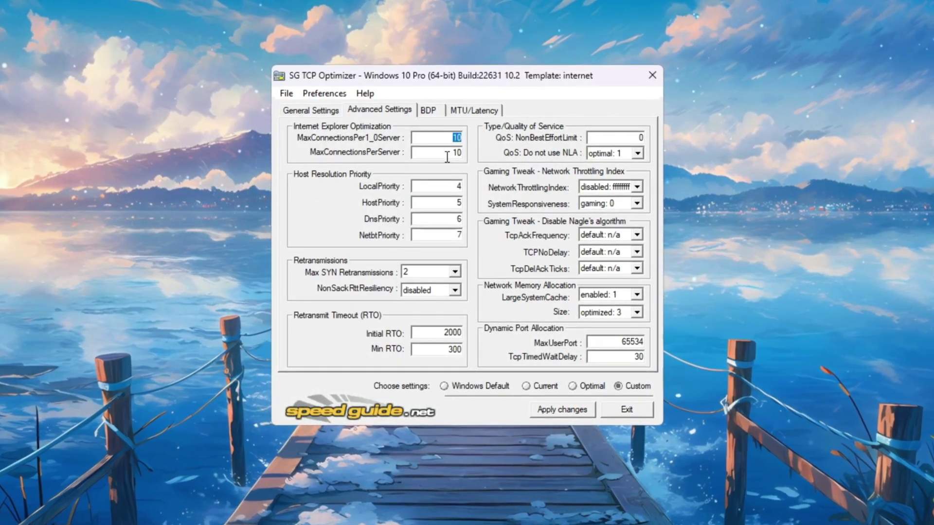
pyautogui.press('Tab')
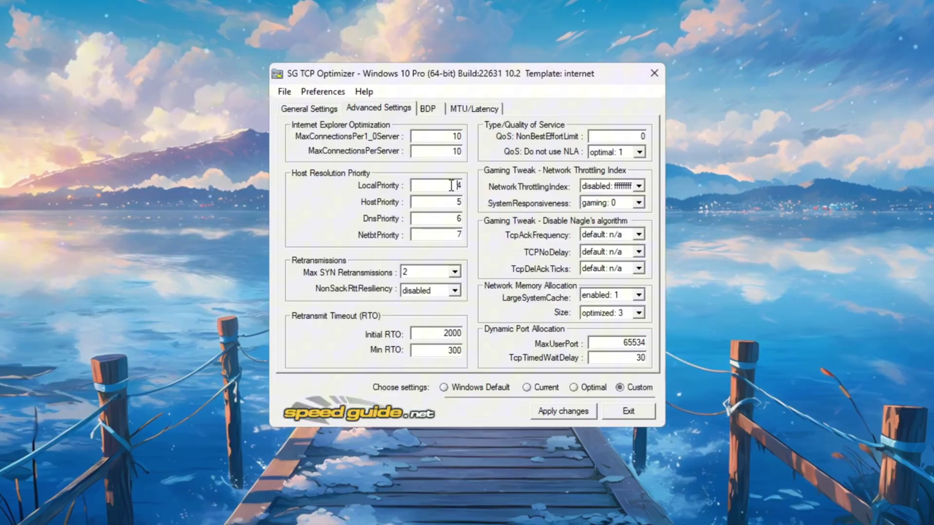
pyautogui.press('Tab')
pyautogui.press('Tab')
pyautogui.press('Tab')
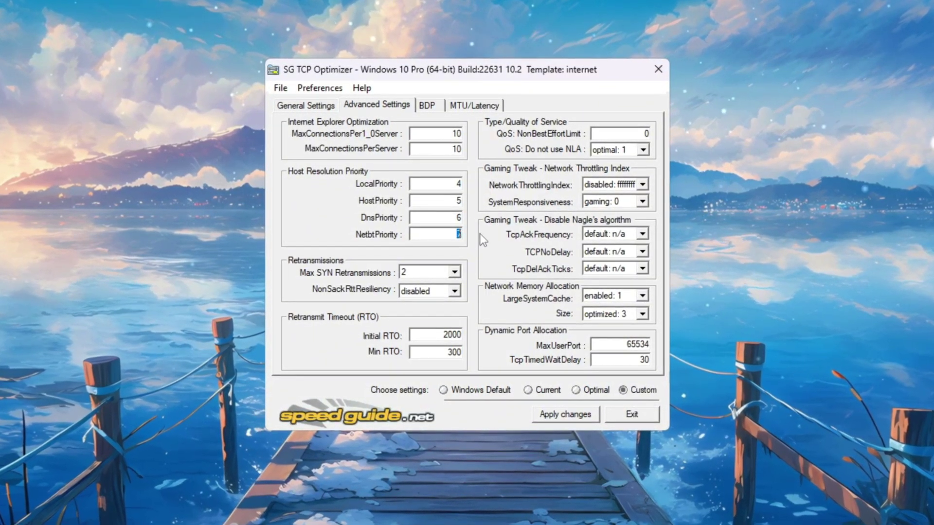
pyautogui.press('Tab')
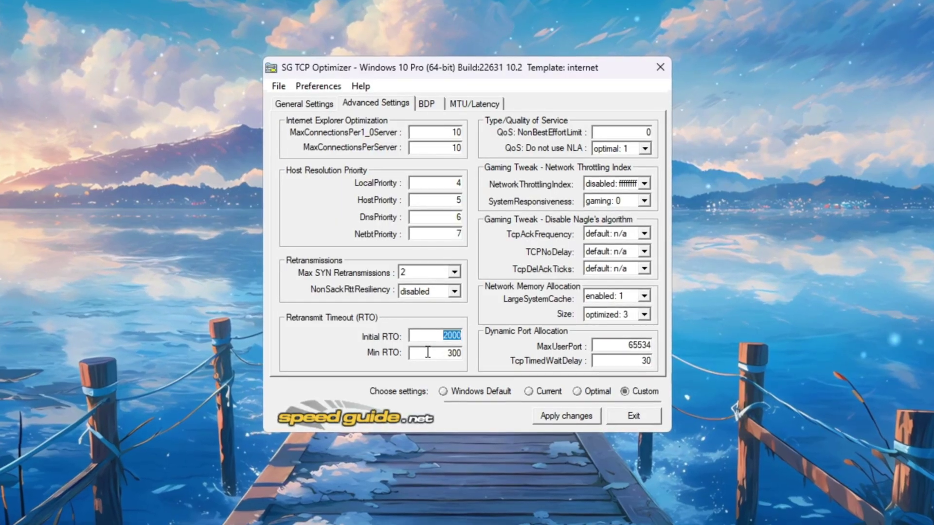
pyautogui.press('Tab')
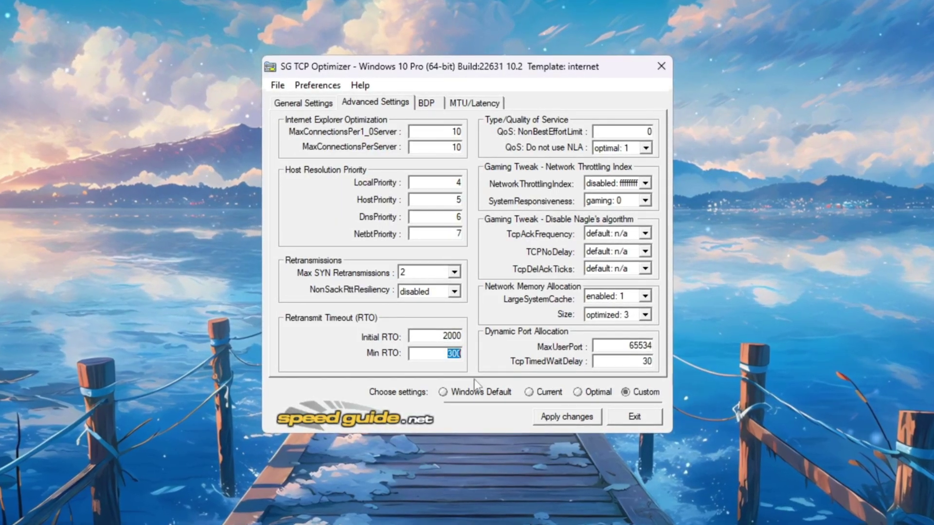
# - Keep NetworkThrottlingIndex disabled, SystemResponsiveness gaming: 0, TcpAckFrequency n/a, LargeSystemCache 1, Size 3
pyautogui.click(645, 184)
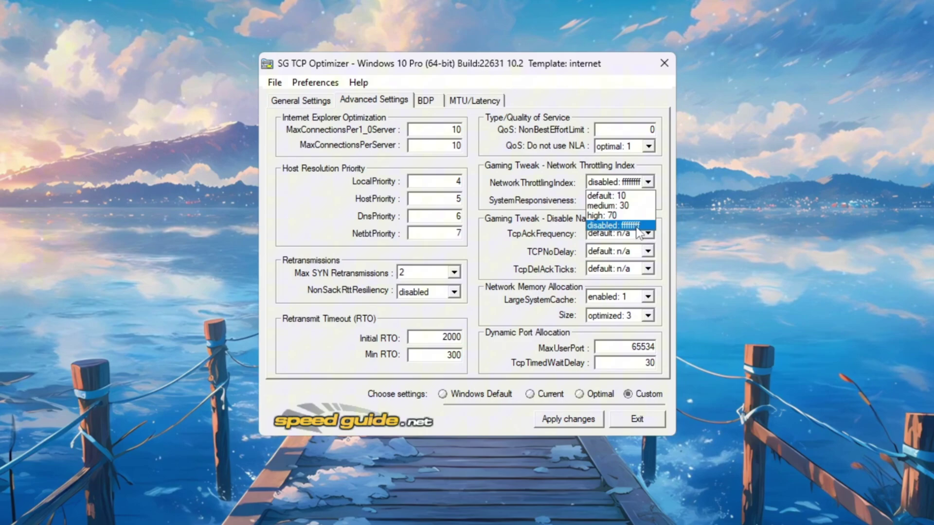
pyautogui.click(632, 226)
pyautogui.click(640, 203)
pyautogui.click(627, 210)
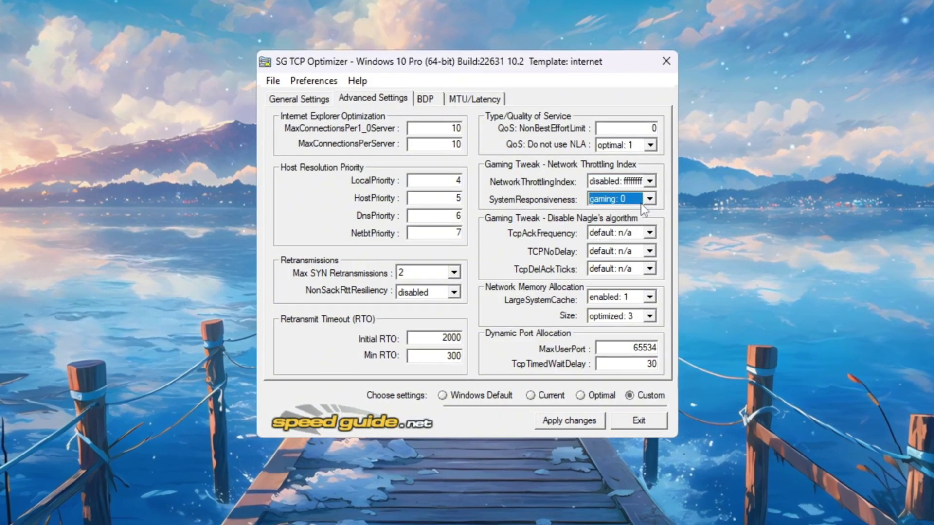
pyautogui.click(613, 233)
pyautogui.click(606, 239)
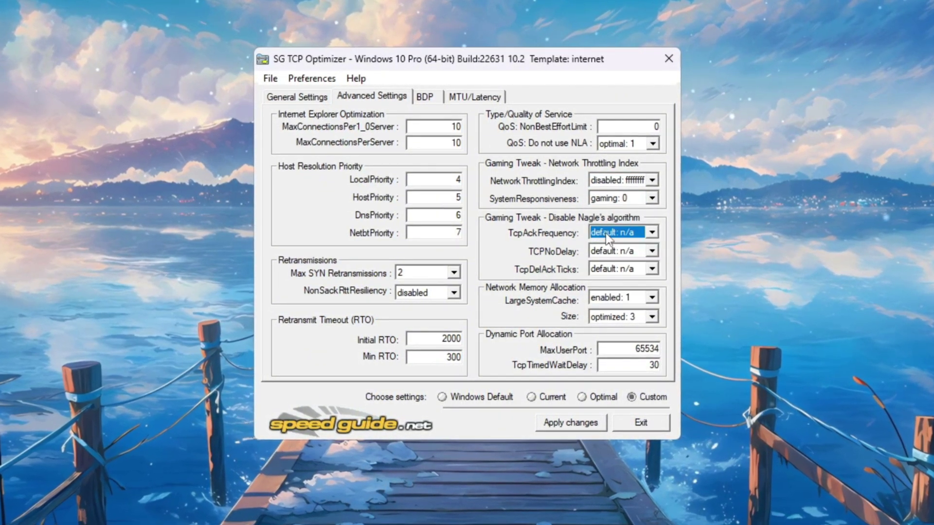
pyautogui.click(614, 297)
pyautogui.click(611, 319)
pyautogui.click(611, 316)
pyautogui.click(614, 352)
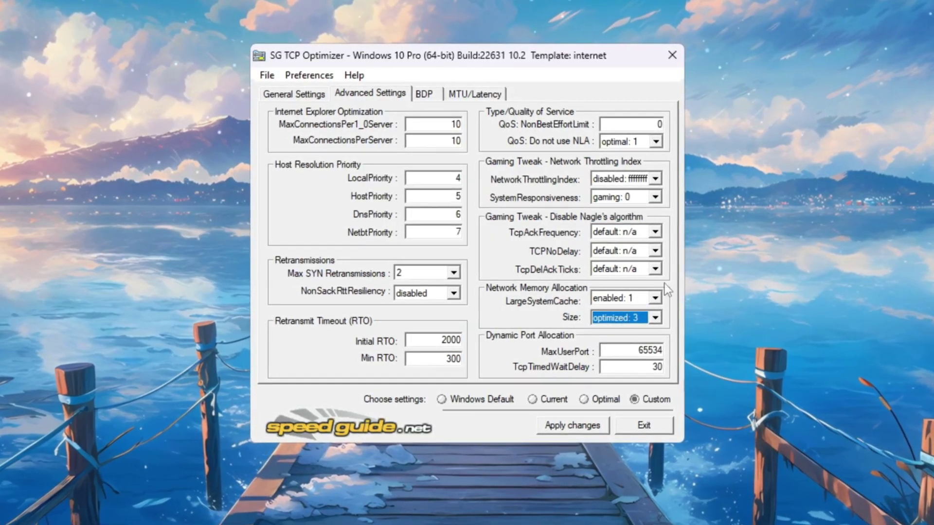
# - Check MaxUserPort 65534 and TcpTimedWaitDelay, then apply the custom settings
pyautogui.moveTo(625, 351); pyautogui.dragTo(687, 357)
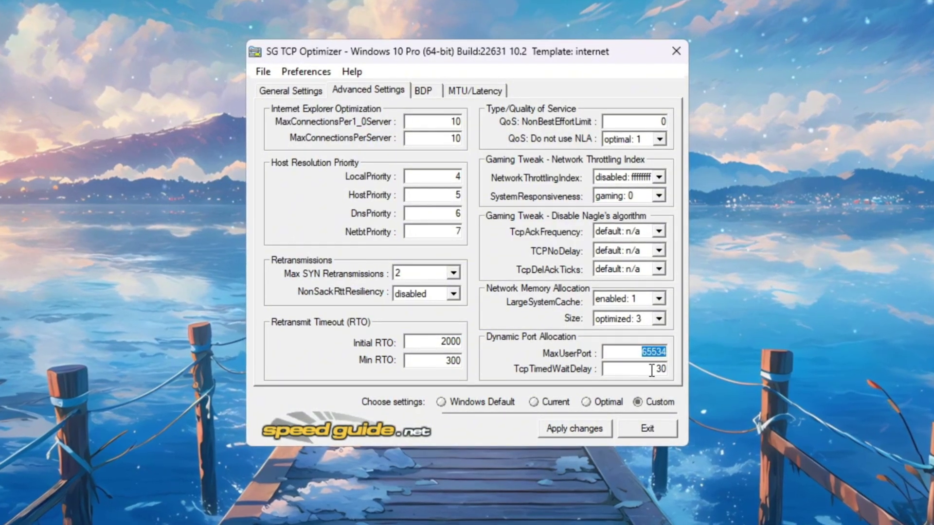
pyautogui.press('Tab')
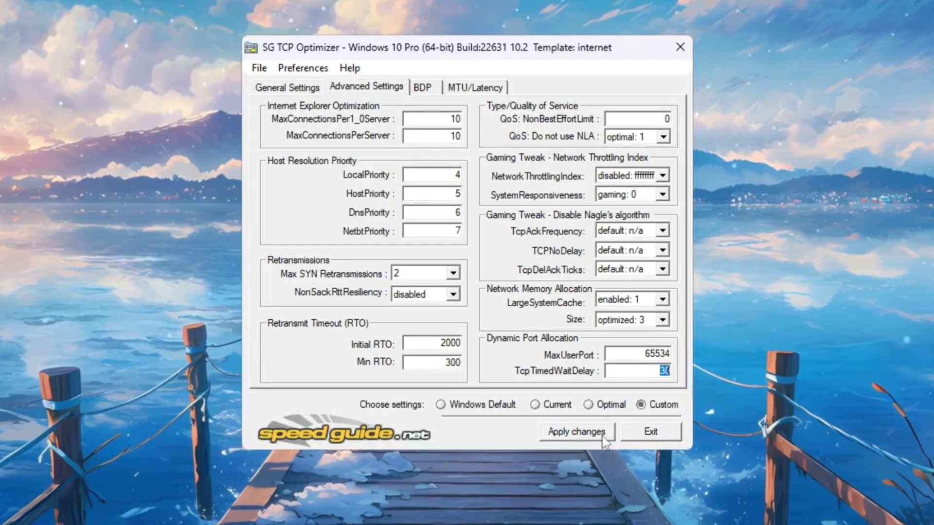
pyautogui.click(576, 431)
# - Scroll through the recent Fortnite posts on the ADEX Official homepage
pyautogui.scroll(-10, 462, 243)
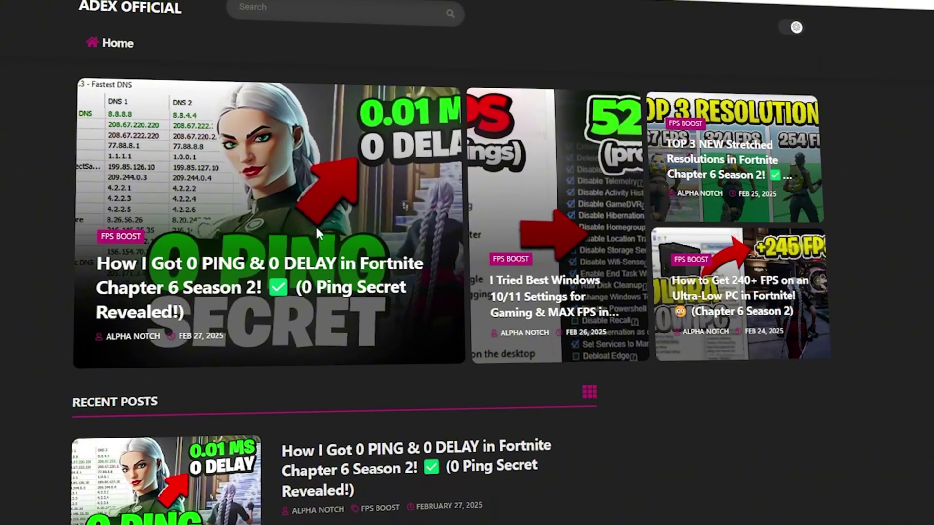
pyautogui.scroll(-3, 466, 262)
pyautogui.scroll(-4, 467, 263)
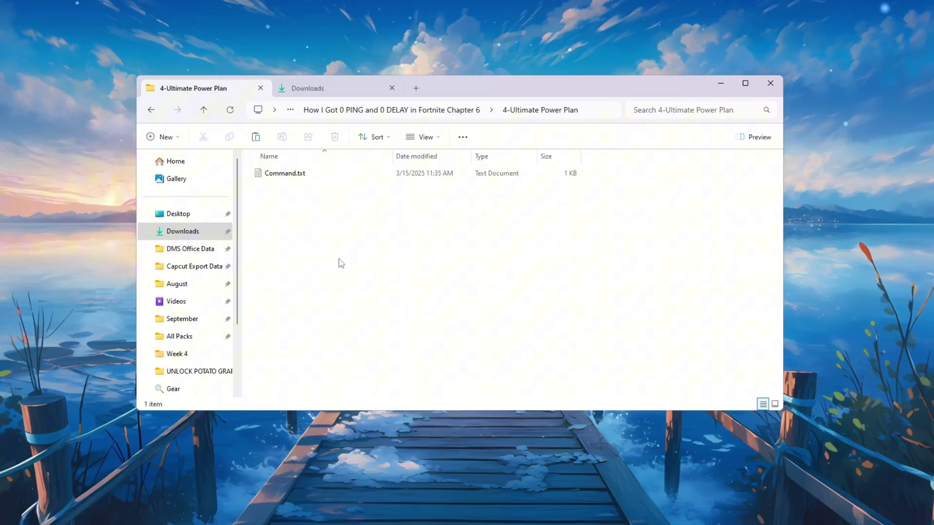
# - Open Command.txt, then select Ultimate Performance in 'Choose a power plan' and close Power Options
pyautogui.doubleClick(394, 175)
pyautogui.press('super')
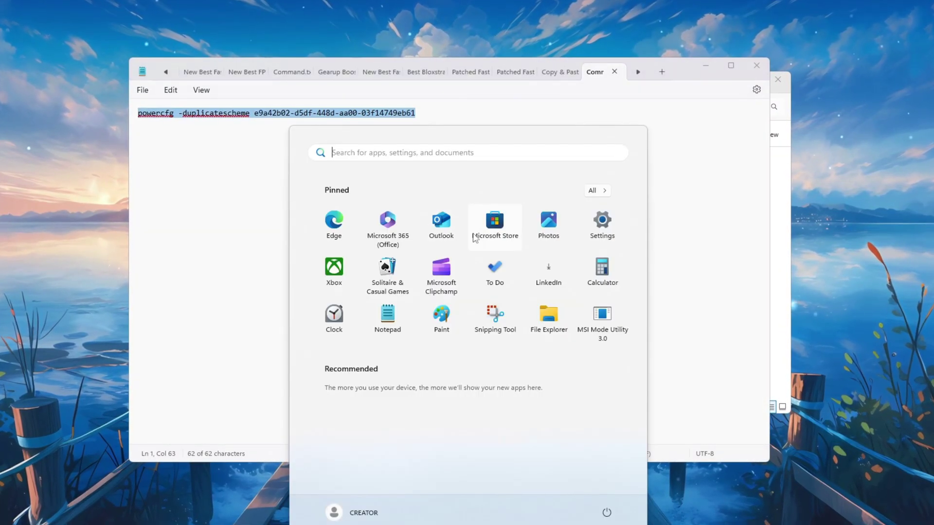
pyautogui.write('Choose')
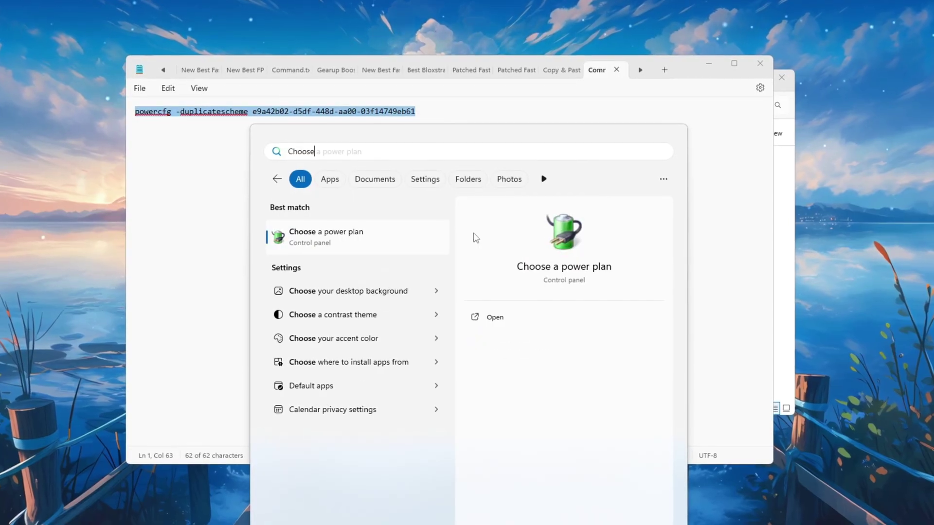
pyautogui.press('Return')
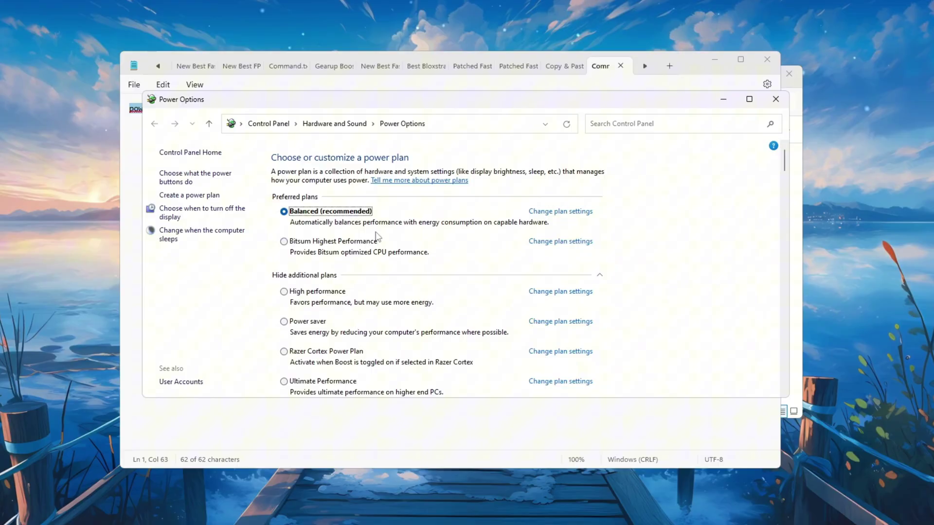
pyautogui.scroll(-1, 378, 237)
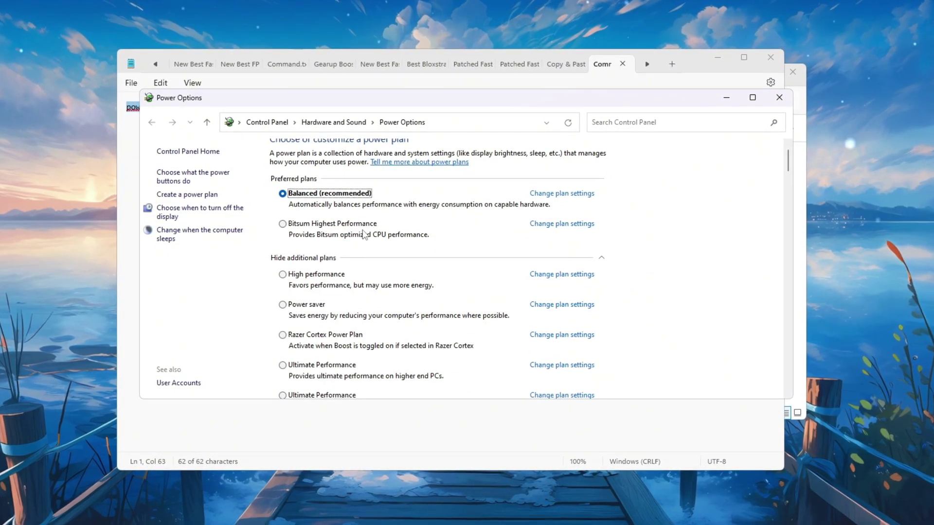
pyautogui.click(360, 225)
pyautogui.scroll(-3, 369, 292)
pyautogui.click(286, 315)
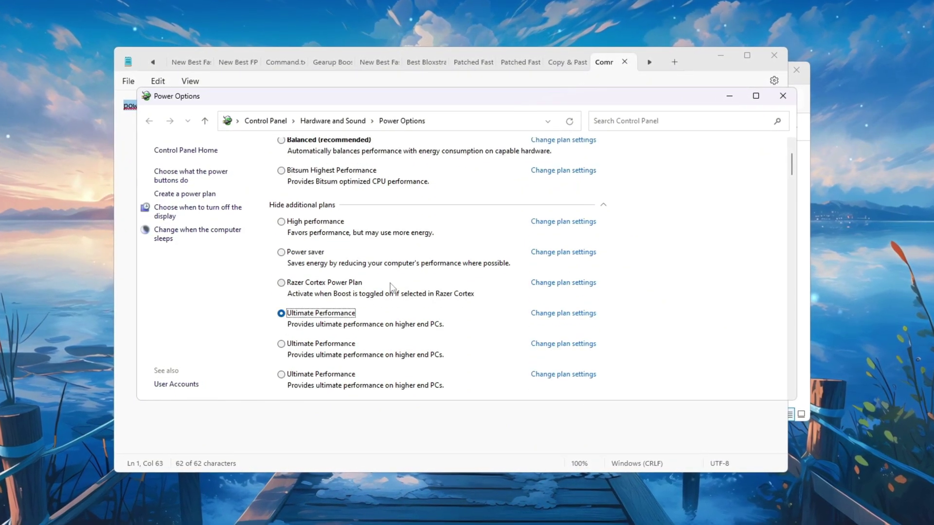
pyautogui.click(787, 95)
# - Copy the powercfg -duplicatescheme command and run it in an administrator Command Prompt
pyautogui.rightClick(266, 108)
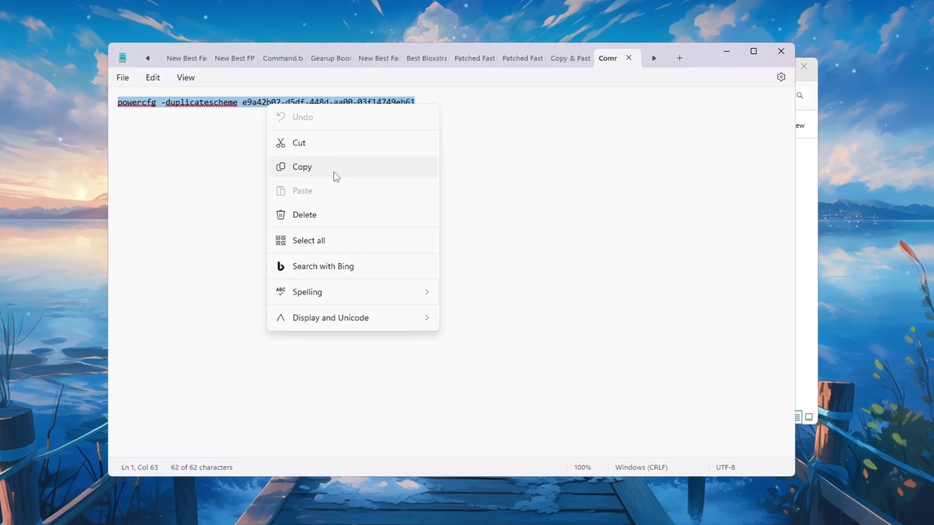
pyautogui.click(334, 171)
pyautogui.press('super')
pyautogui.write('cmd')
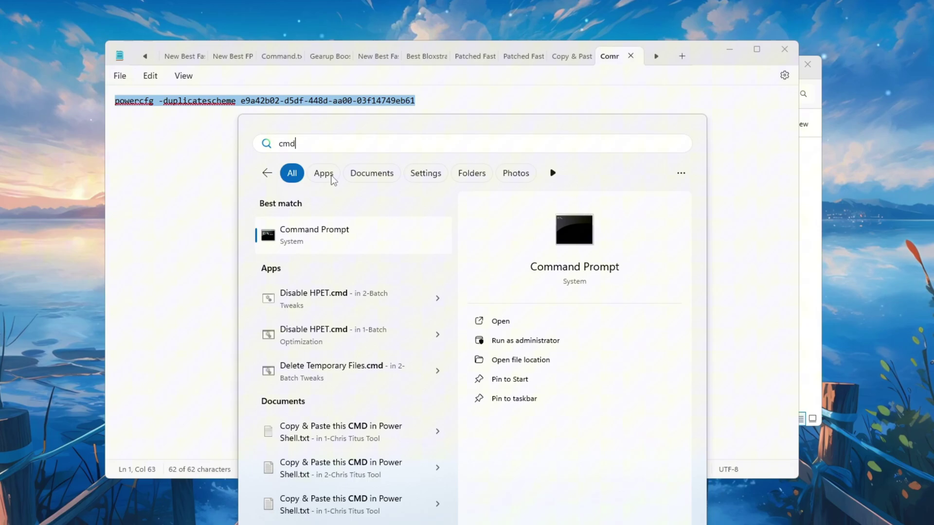
pyautogui.click(518, 339)
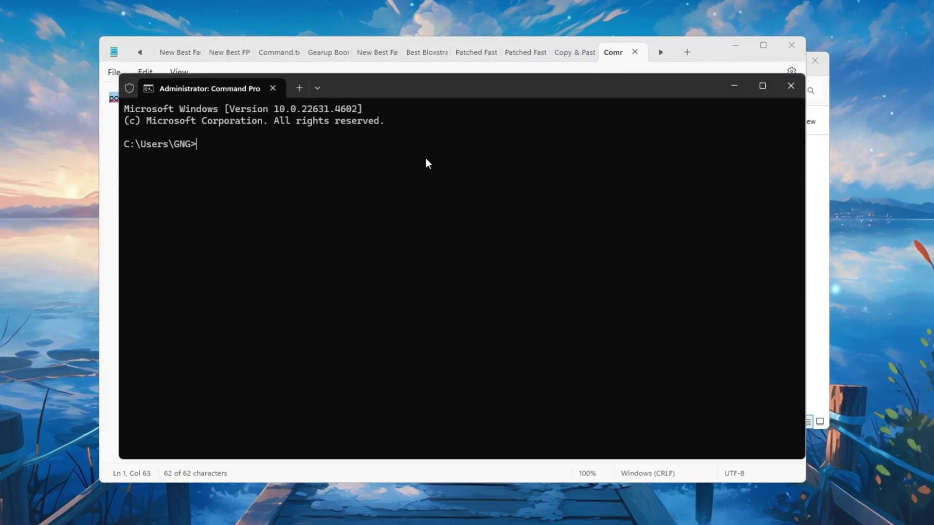
pyautogui.hotkey('ctrl', 'v')
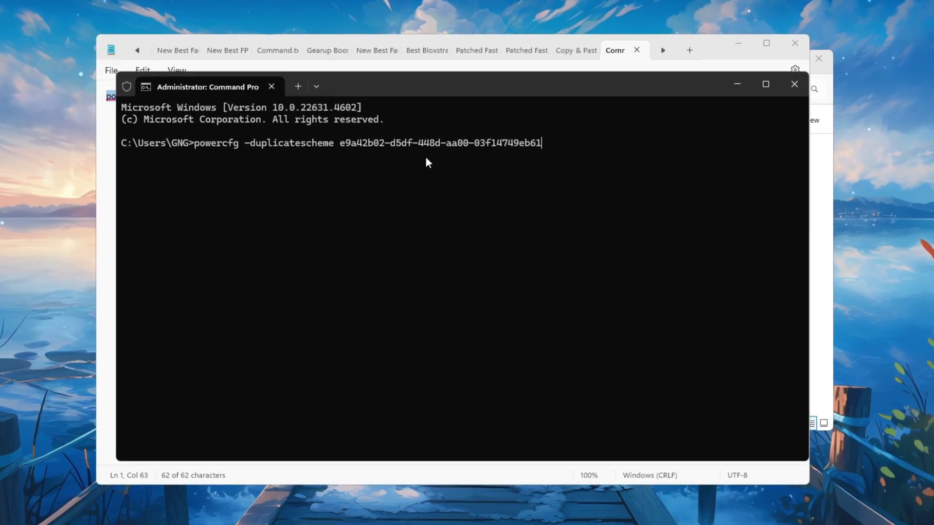
pyautogui.press('Return')
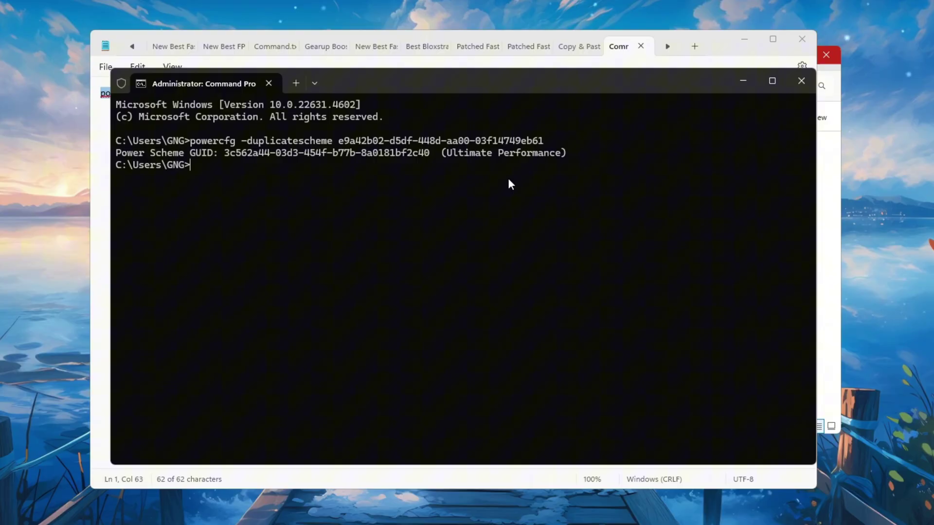
# - Reopen 'Choose a power plan' from Start to see the new plan
pyautogui.press('super')
pyautogui.write('choos')
pyautogui.press('Return')
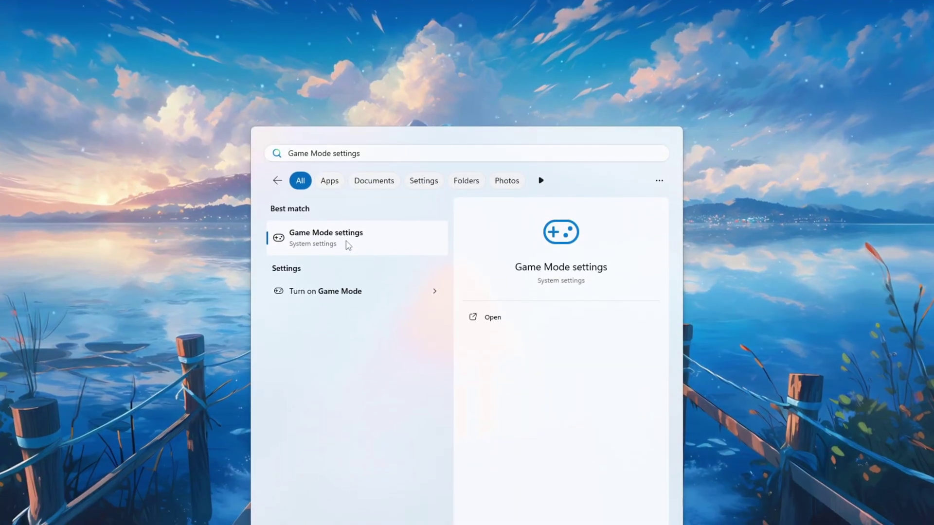
# - Open the Gaming › Game Mode settings page with Game Mode switched On
pyautogui.click(348, 244)
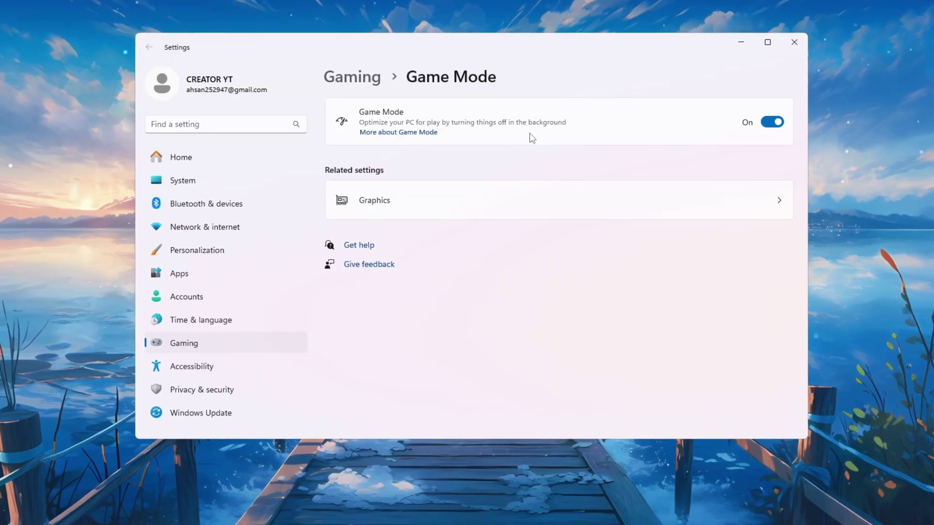
# - In Graphics settings, open FortniteLauncher.exe's graphics preference, set to High performance
pyautogui.click(383, 212)
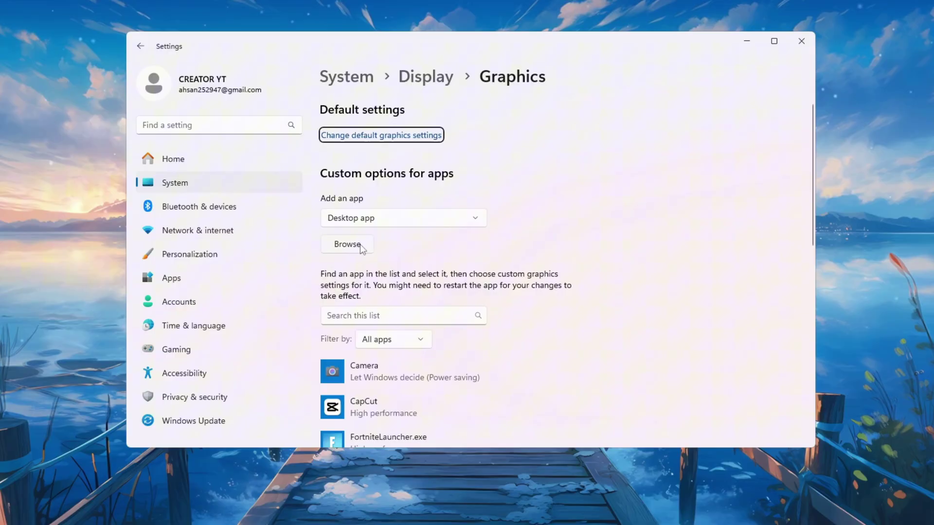
pyautogui.scroll(-3, 360, 244)
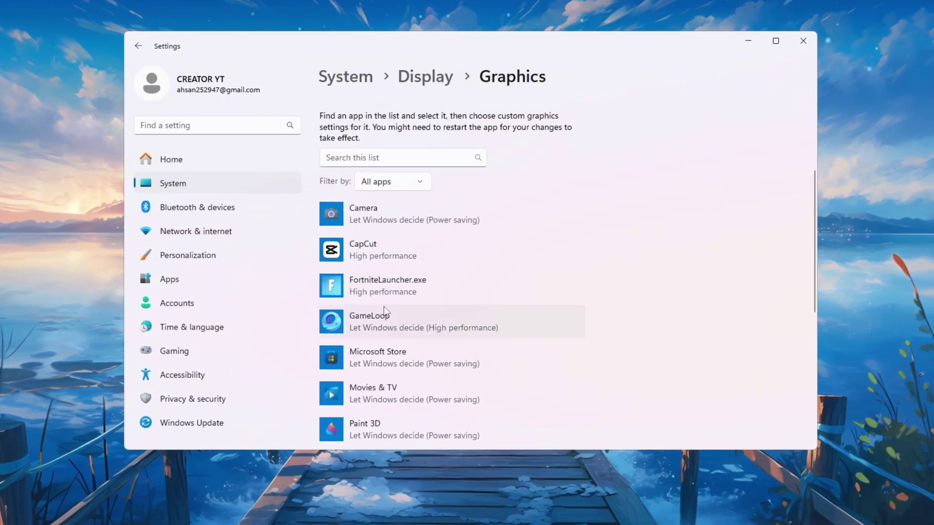
pyautogui.click(421, 287)
pyautogui.scroll(-2, 422, 284)
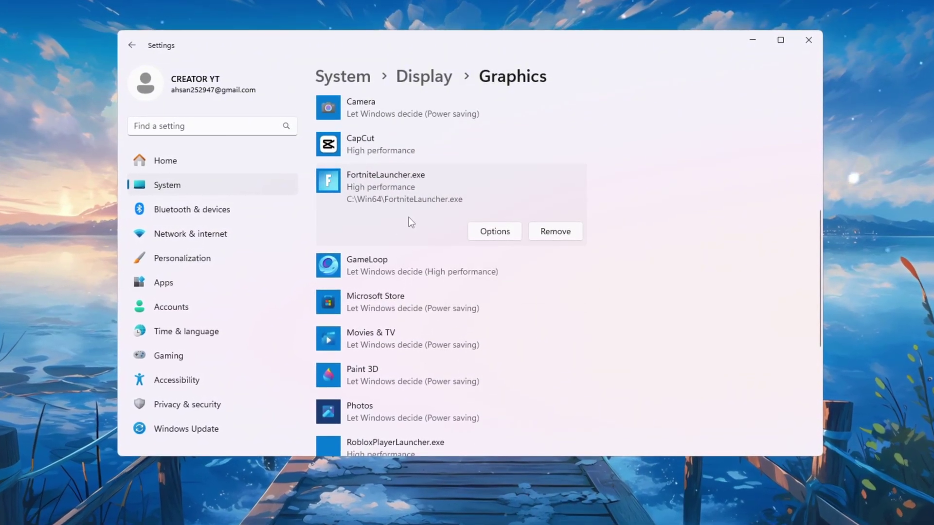
pyautogui.click(512, 235)
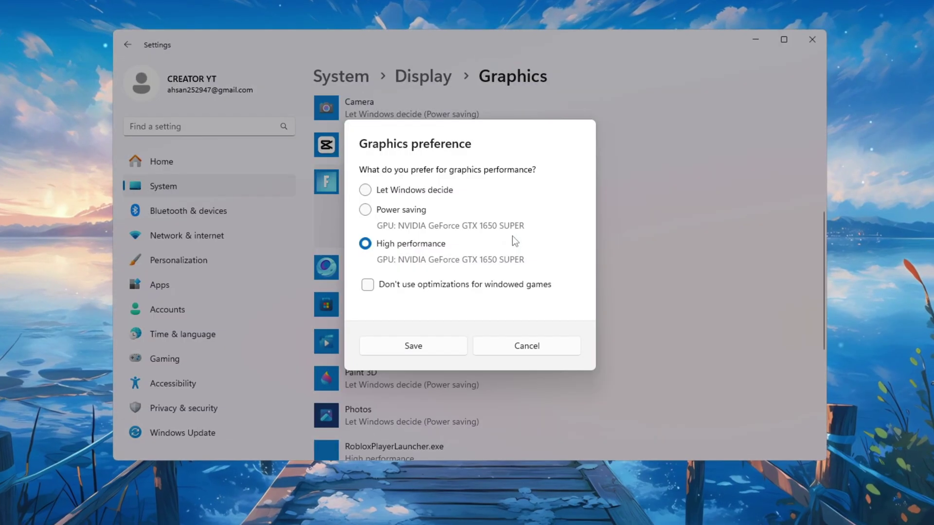